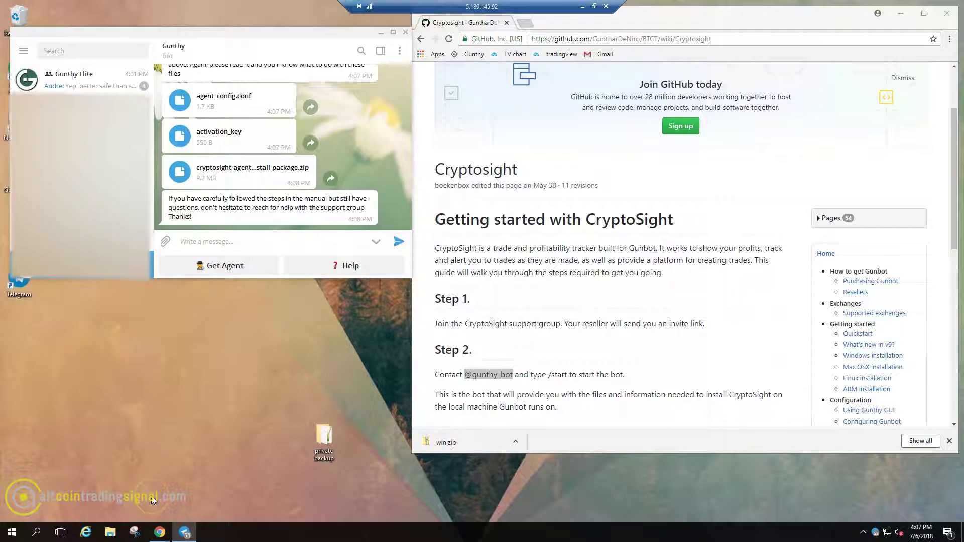
{"action": "left_click", "coordinate": [214, 433]}
{"action": "left_click", "coordinate": [554, 371]}
{"action": "scroll", "coordinate": [502, 351], "scroll_direction": "down", "scroll_amount": 1}
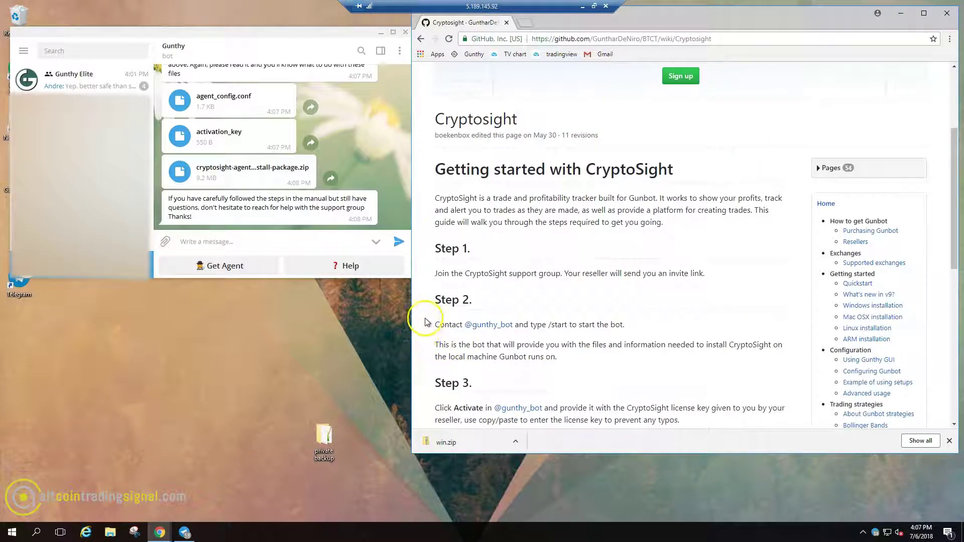
{"action": "left_click_drag", "start_coordinate": [513, 325], "coordinate": [465, 325]}
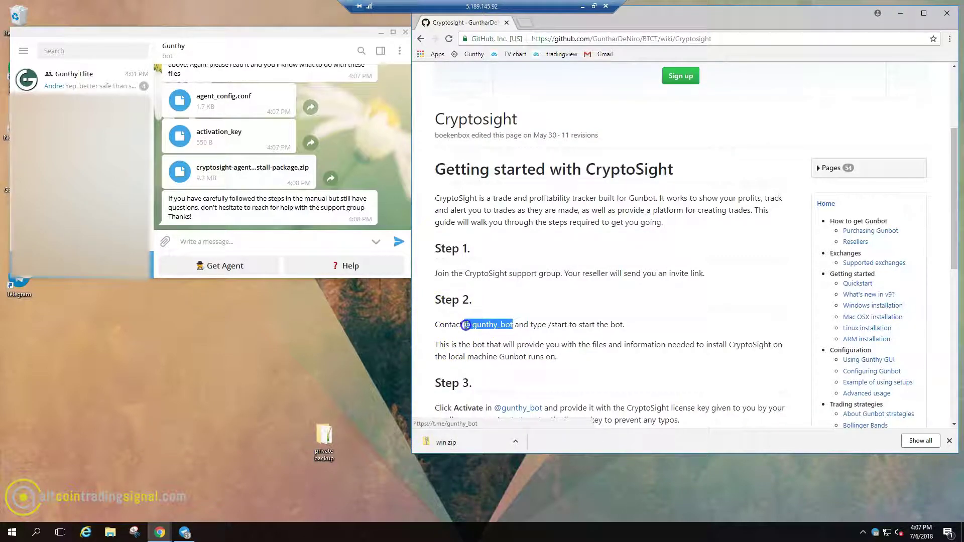
{"action": "key", "text": "ctrl+c"}
{"action": "left_click", "coordinate": [57, 52]}
{"action": "key", "text": "ctrl+v"}
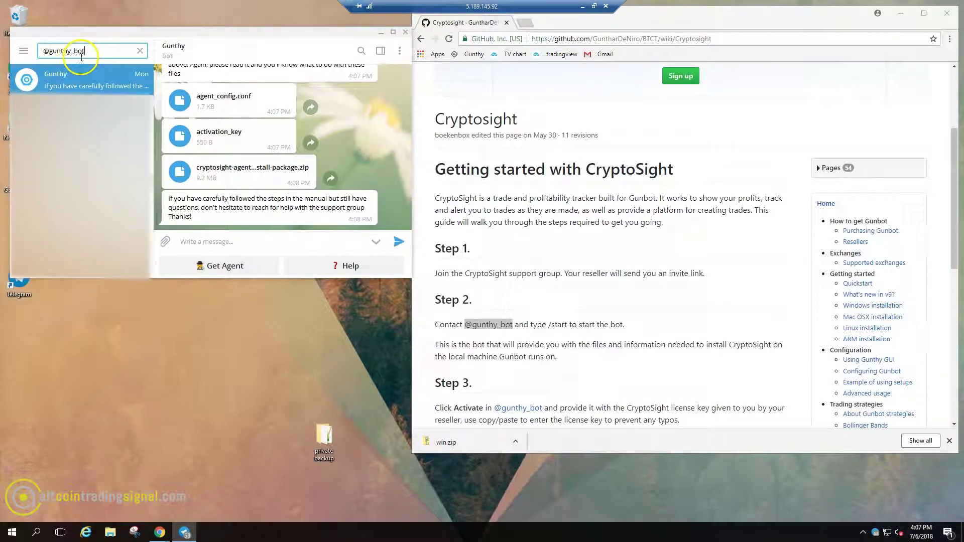
{"action": "left_click", "coordinate": [60, 82]}
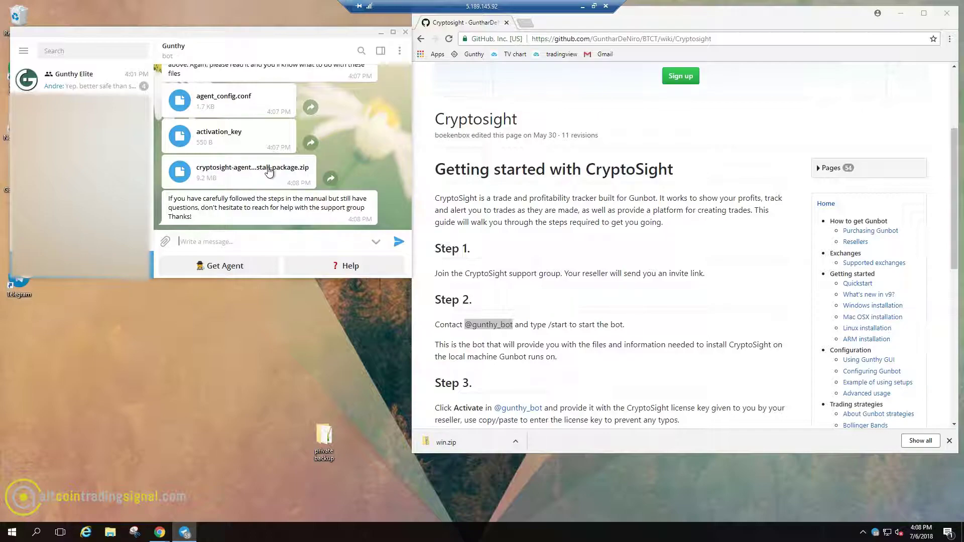
Step: Review the Gunthy chat history from the first /start message through licence activation to the Get Agent request
{"action": "scroll", "coordinate": [262, 152], "scroll_direction": "up", "scroll_amount": 5}
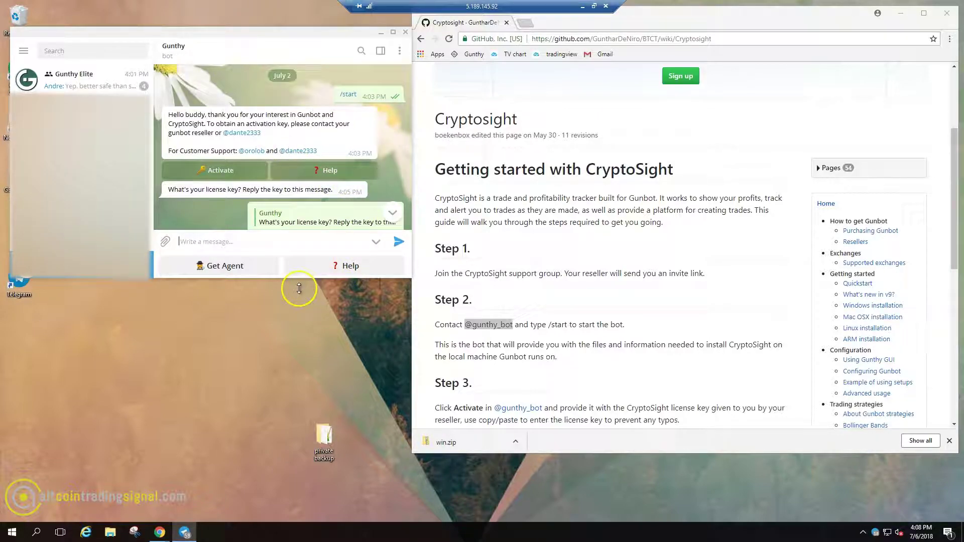
{"action": "left_click", "coordinate": [263, 253]}
{"action": "left_click", "coordinate": [329, 104]}
{"action": "left_click", "coordinate": [256, 126]}
{"action": "left_click", "coordinate": [244, 135]}
{"action": "left_click", "coordinate": [239, 195]}
{"action": "scroll", "coordinate": [308, 209], "scroll_direction": "down", "scroll_amount": 2}
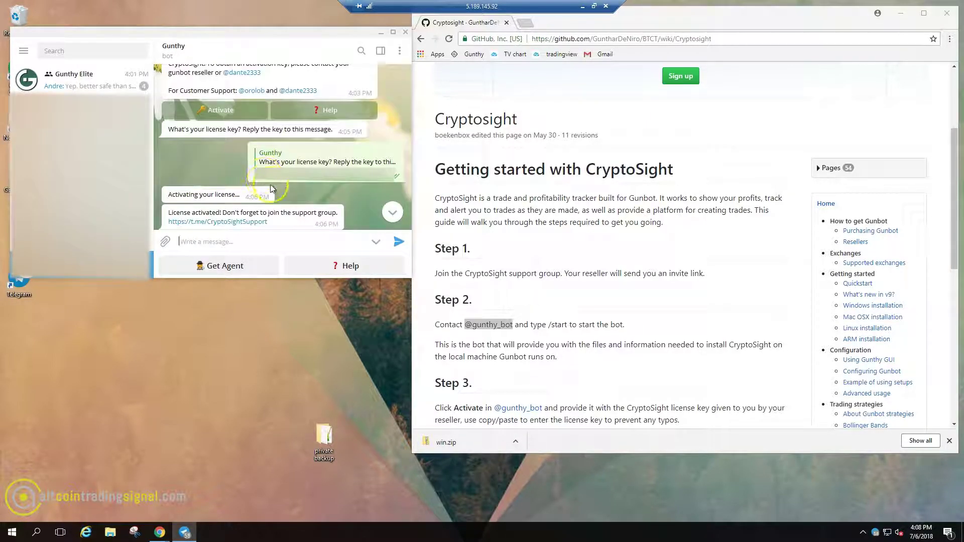
{"action": "left_click", "coordinate": [344, 185]}
{"action": "scroll", "coordinate": [325, 180], "scroll_direction": "down", "scroll_amount": 2}
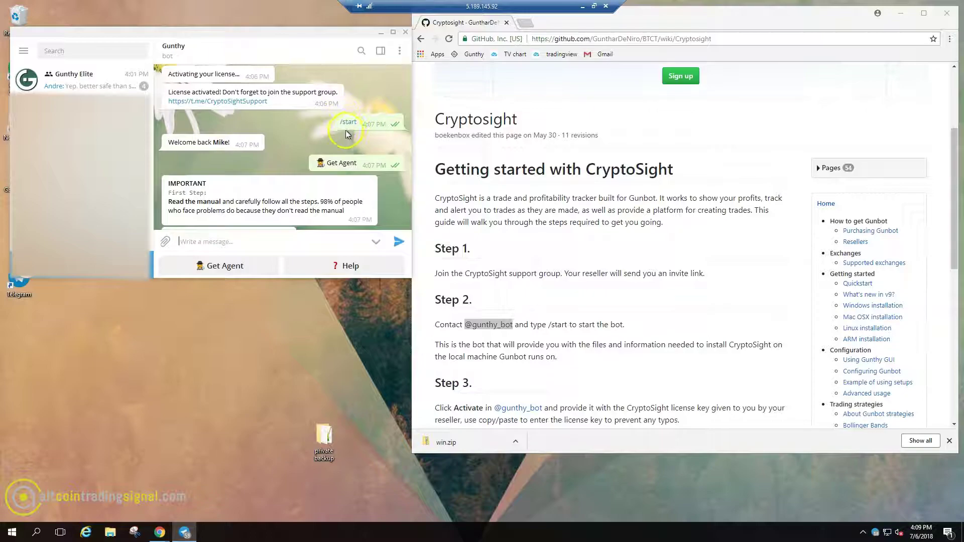
{"action": "scroll", "coordinate": [296, 135], "scroll_direction": "down", "scroll_amount": 1}
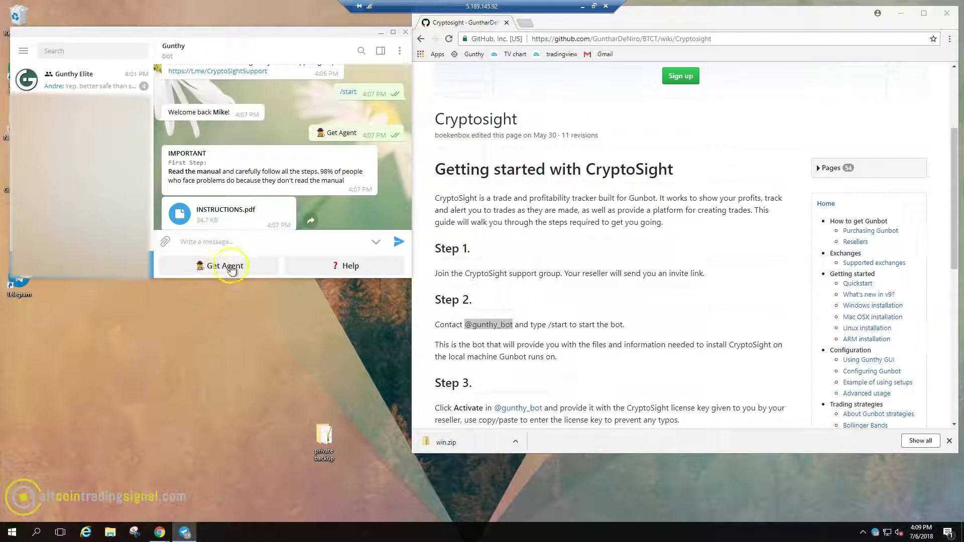
Step: Save INSTRUCTIONS.pdf, agent_config.conf, activation_key and the cryptosight-agent install package zip from the Gunthy chat to the desktop
{"action": "scroll", "coordinate": [223, 228], "scroll_direction": "down", "scroll_amount": 2}
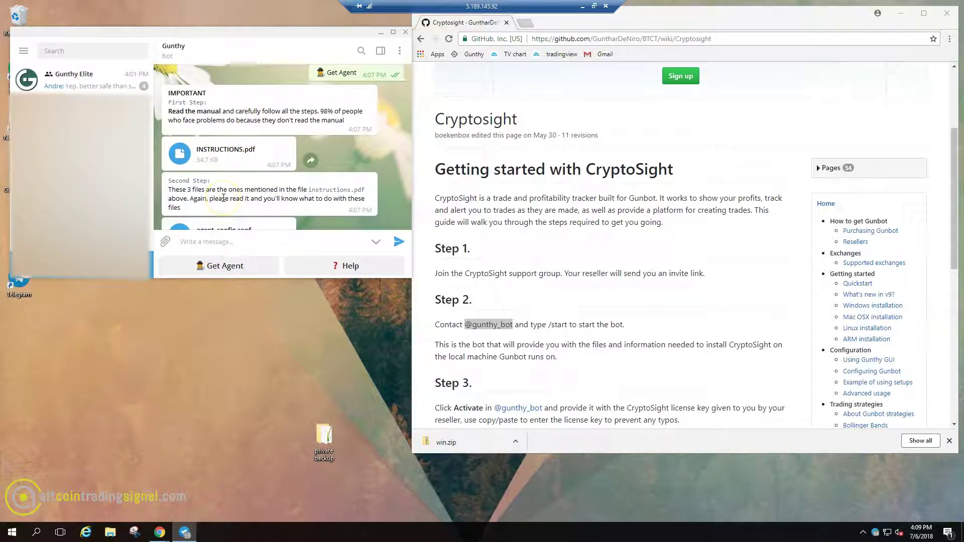
{"action": "left_click_drag", "start_coordinate": [181, 161], "coordinate": [151, 351]}
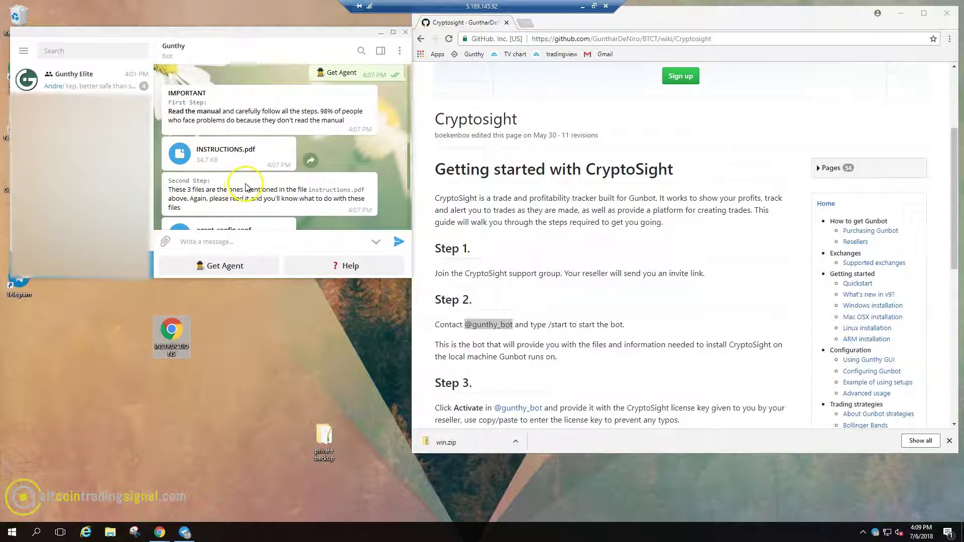
{"action": "scroll", "coordinate": [246, 187], "scroll_direction": "down", "scroll_amount": 1}
{"action": "scroll", "coordinate": [246, 187], "scroll_direction": "down", "scroll_amount": 2}
{"action": "left_click_drag", "start_coordinate": [180, 145], "coordinate": [200, 335]}
{"action": "left_click_drag", "start_coordinate": [189, 188], "coordinate": [180, 381]}
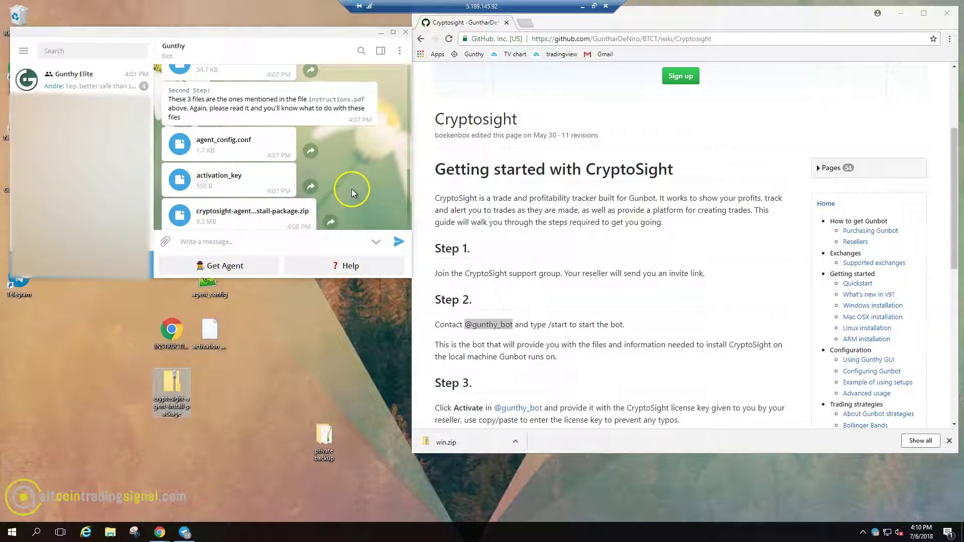
Step: Read Steps 3 and 4 of the CryptoSight wiki guide and compare them with the messages in the Gunthy chat
{"action": "scroll", "coordinate": [352, 189], "scroll_direction": "down", "scroll_amount": 1}
{"action": "left_click", "coordinate": [477, 380]}
{"action": "scroll", "coordinate": [477, 380], "scroll_direction": "down", "scroll_amount": 1}
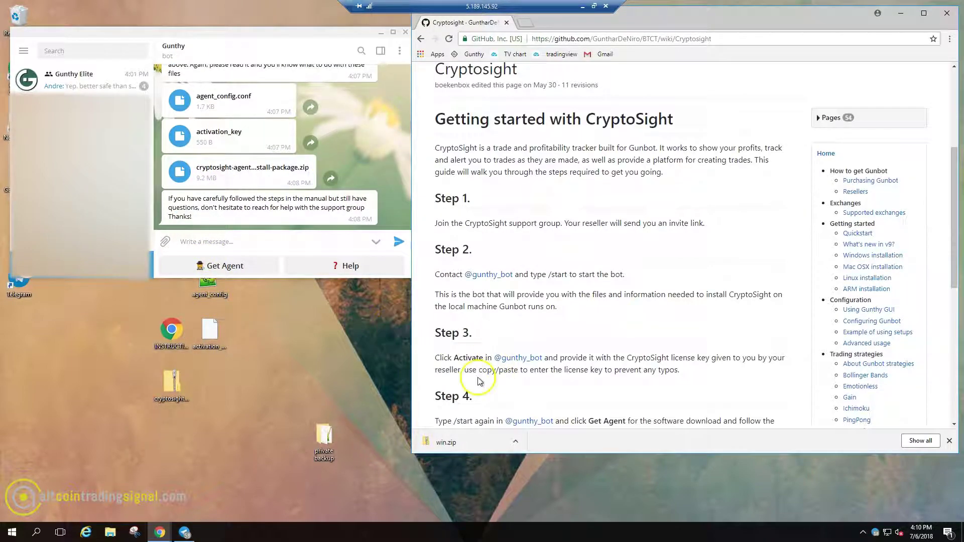
{"action": "scroll", "coordinate": [484, 363], "scroll_direction": "down", "scroll_amount": 1}
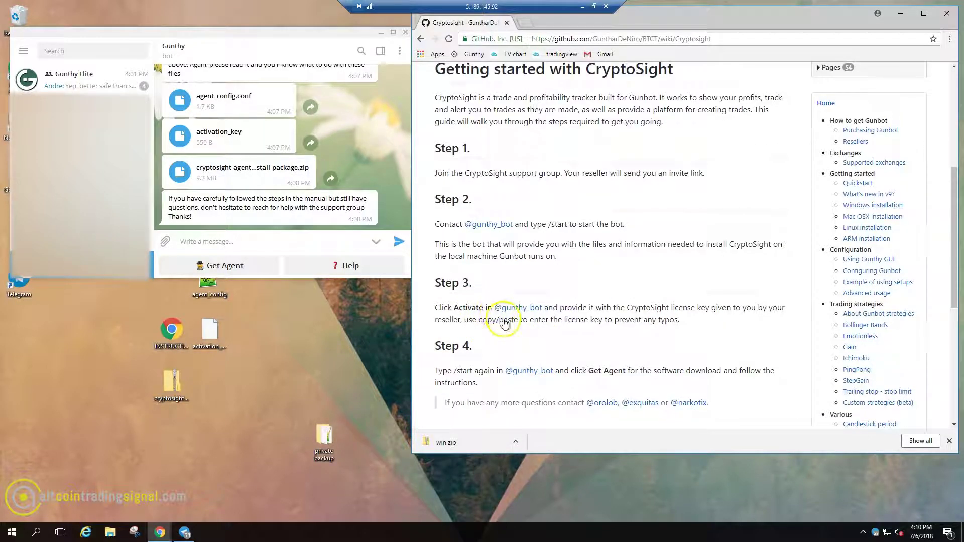
{"action": "scroll", "coordinate": [504, 326], "scroll_direction": "down", "scroll_amount": 1}
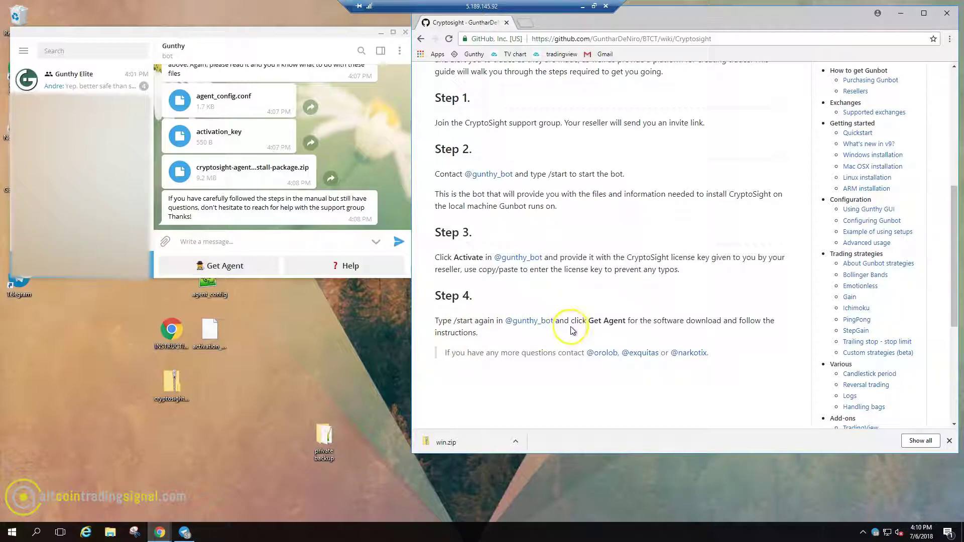
{"action": "scroll", "coordinate": [330, 177], "scroll_direction": "up", "scroll_amount": 3}
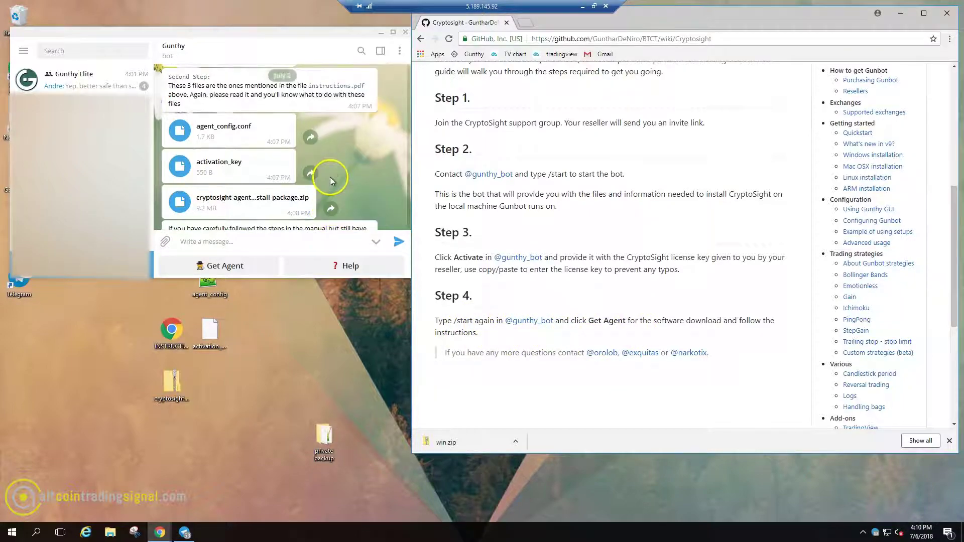
{"action": "scroll", "coordinate": [330, 177], "scroll_direction": "up", "scroll_amount": 4}
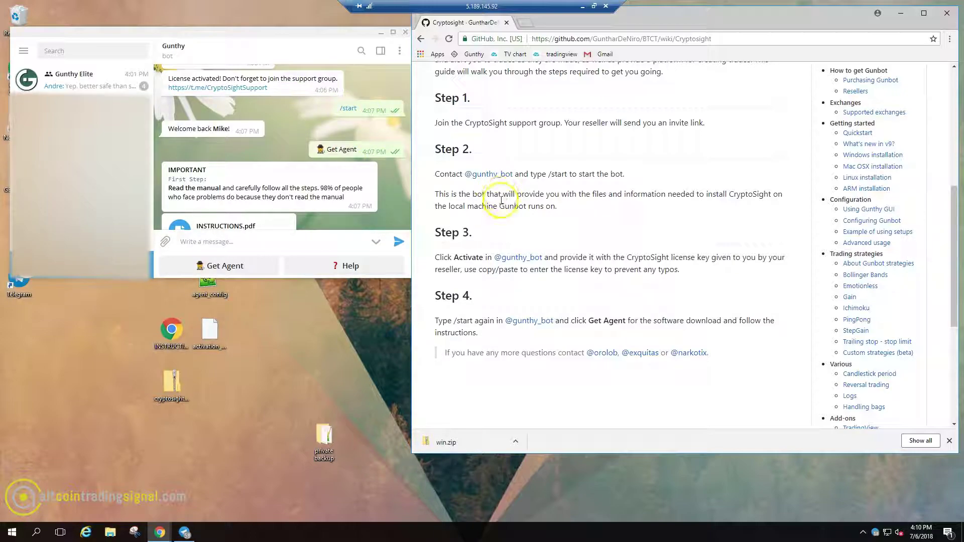
{"action": "scroll", "coordinate": [522, 223], "scroll_direction": "down", "scroll_amount": 3}
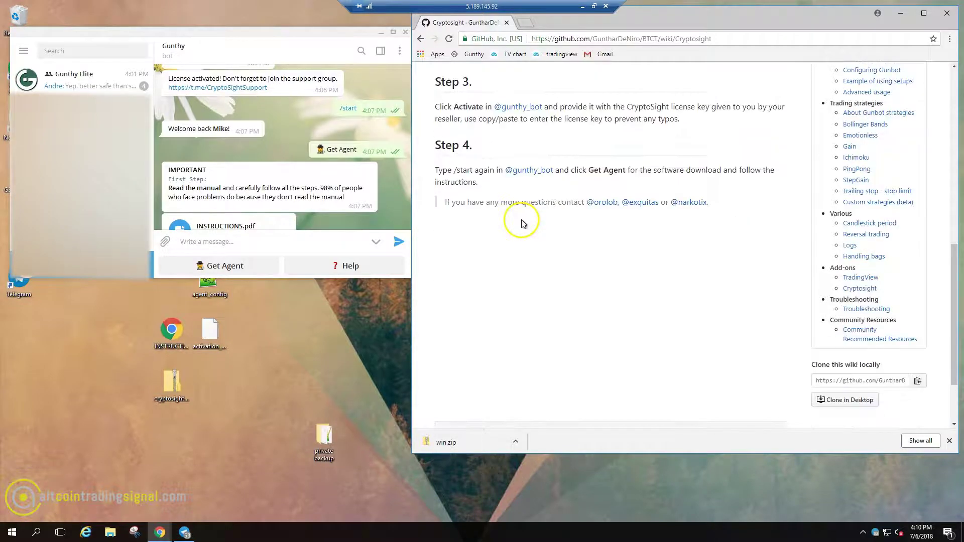
Step: Minimize the wiki window, open INSTRUCTIONS.pdf from the desktop and enlarge its window for reading
{"action": "left_click", "coordinate": [900, 13]}
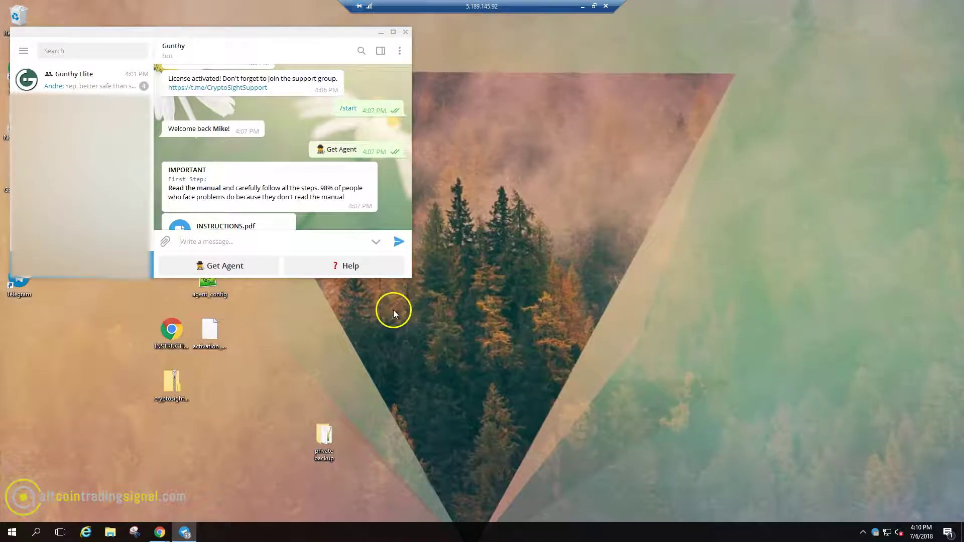
{"action": "left_click", "coordinate": [167, 337]}
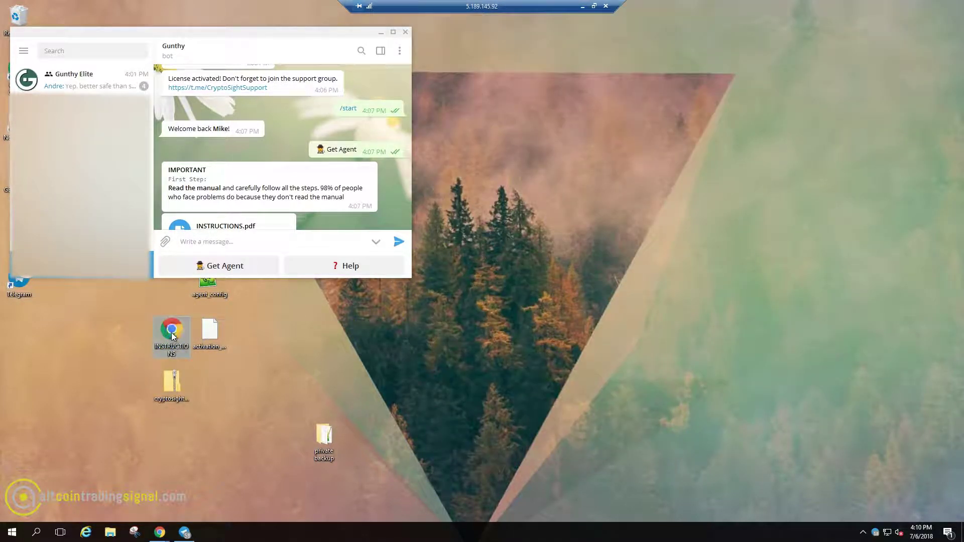
{"action": "double_click", "coordinate": [172, 334]}
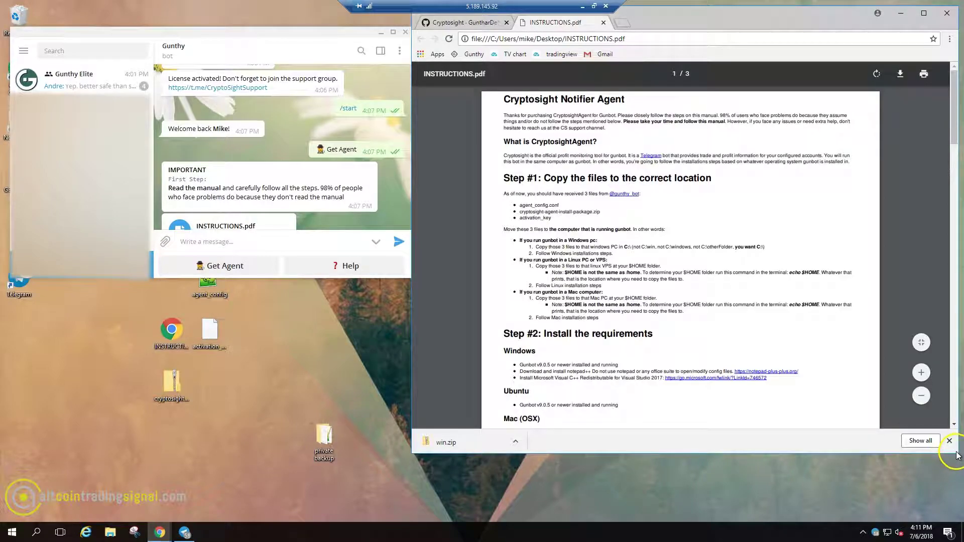
{"action": "left_click_drag", "start_coordinate": [955, 455], "coordinate": [955, 519]}
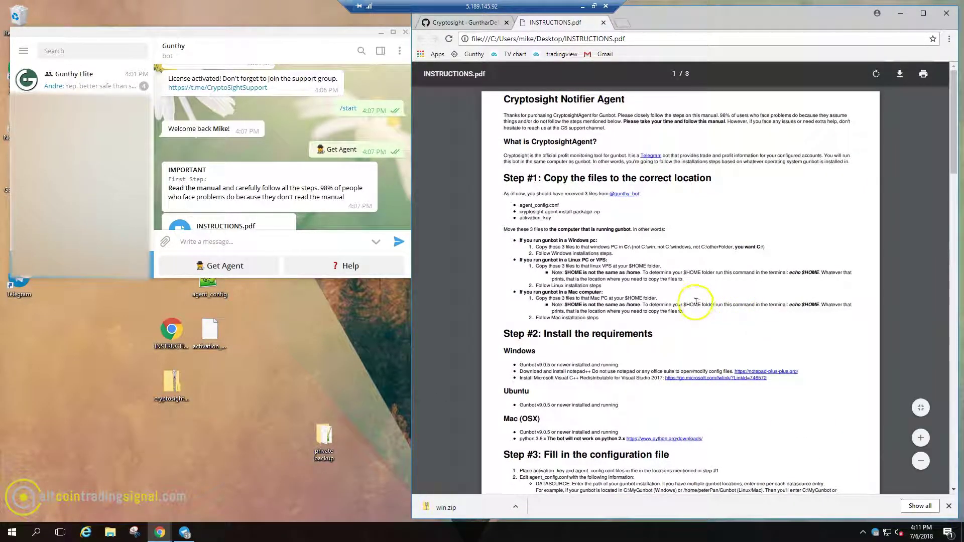
{"action": "scroll", "coordinate": [689, 297], "scroll_direction": "up", "scroll_amount": 2}
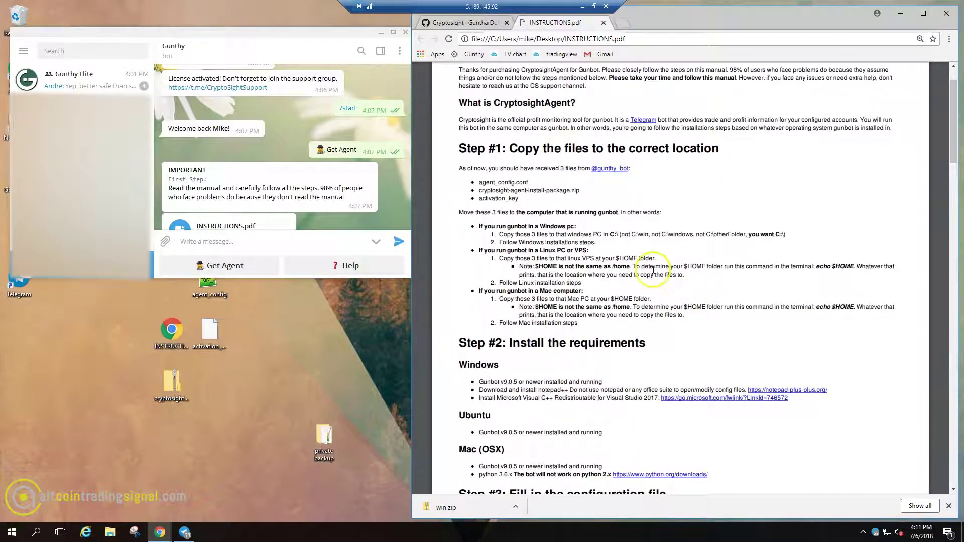
Step: Minimize Telegram, open the Windows (C:) drive in File Explorer and place its window clear of the downloaded desktop files
{"action": "left_click", "coordinate": [380, 32]}
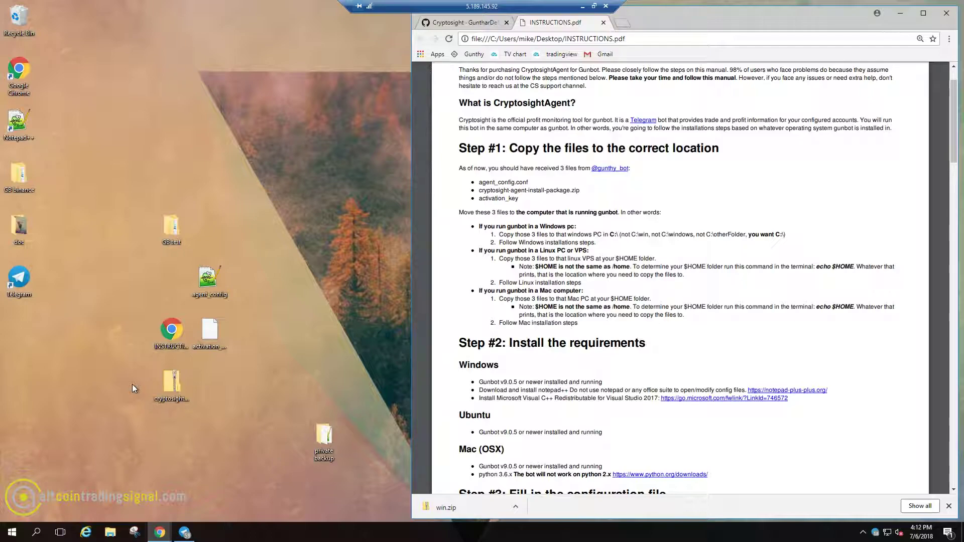
{"action": "left_click", "coordinate": [489, 240]}
{"action": "left_click", "coordinate": [140, 227]}
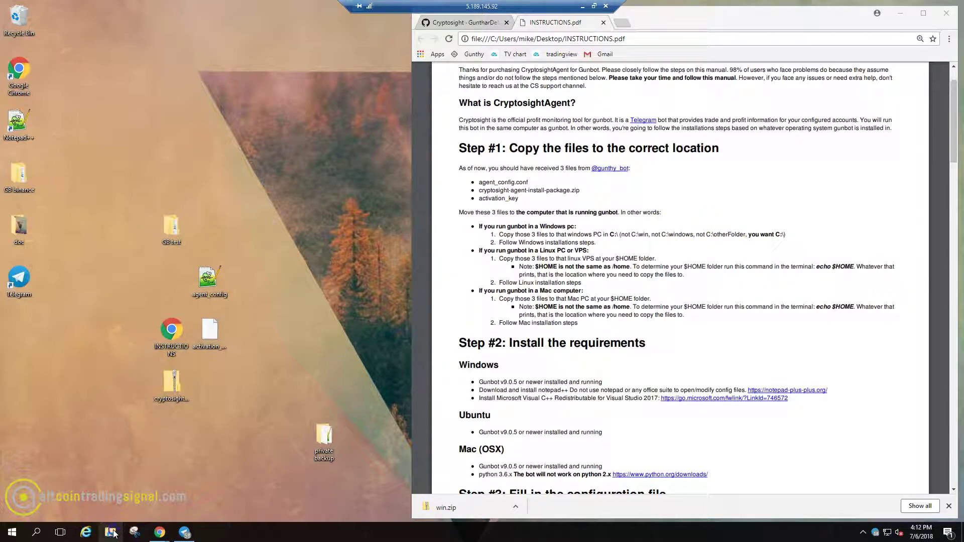
{"action": "left_click", "coordinate": [200, 396]}
{"action": "key", "text": "super+e"}
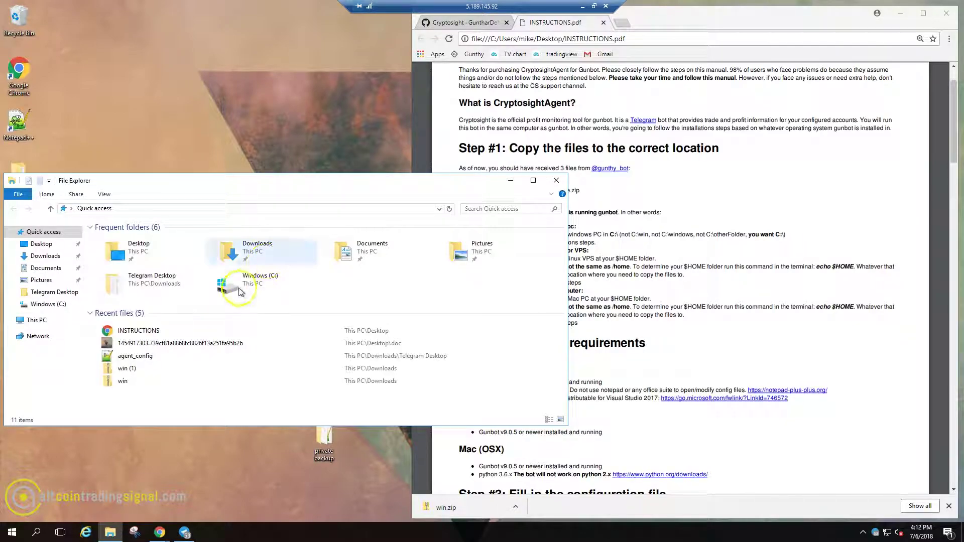
{"action": "double_click", "coordinate": [251, 279]}
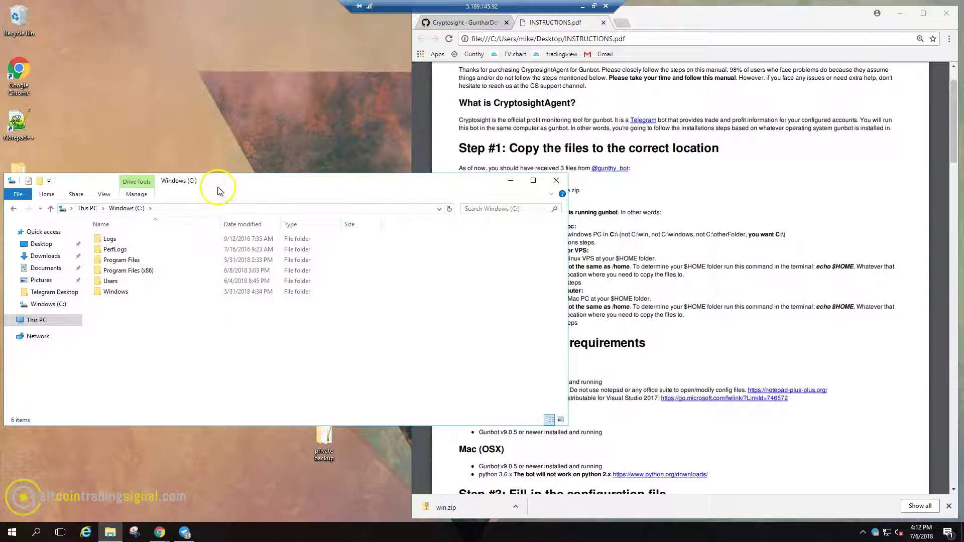
{"action": "left_click_drag", "start_coordinate": [218, 187], "coordinate": [583, 301]}
Step: Move agent_config, activation_key and cryptosight-agent-install-package from the desktop into the root of C:, granting administrator permission
{"action": "left_click_drag", "start_coordinate": [236, 391], "coordinate": [482, 452]}
{"action": "left_click", "coordinate": [455, 219]}
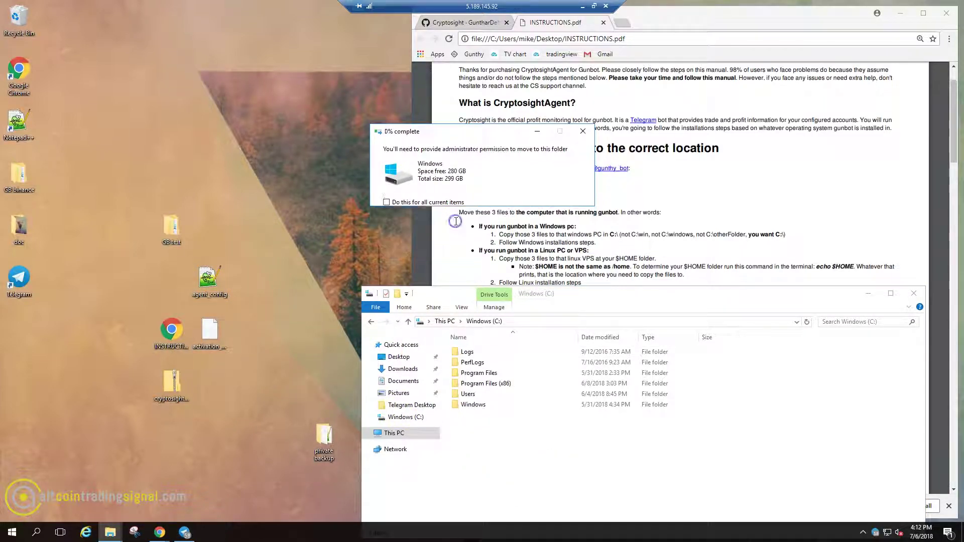
{"action": "left_click", "coordinate": [456, 219]}
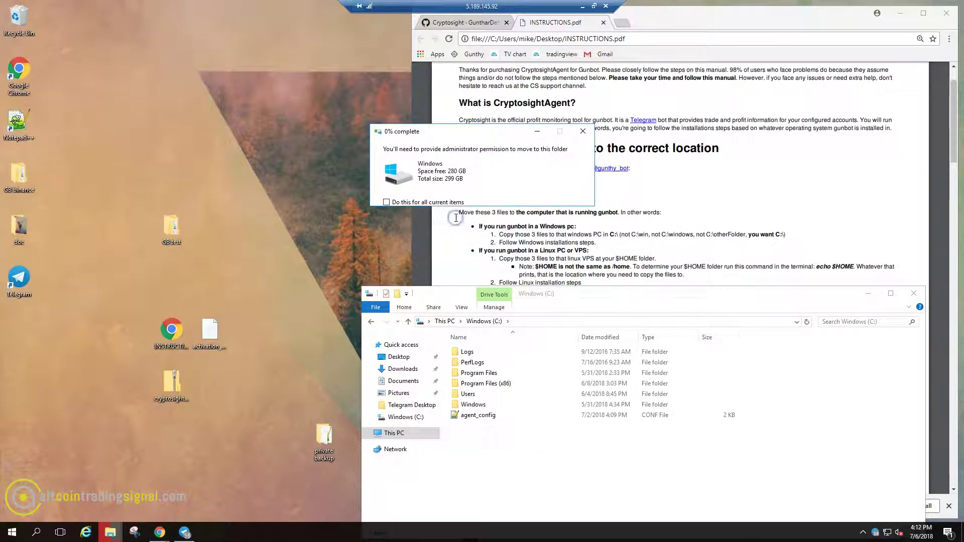
{"action": "left_click_drag", "start_coordinate": [172, 386], "coordinate": [518, 468]}
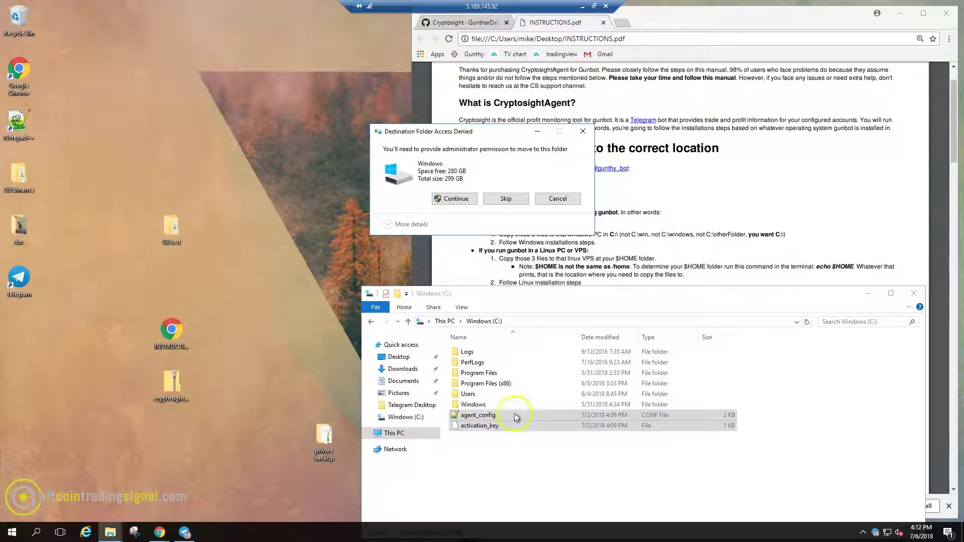
{"action": "left_click", "coordinate": [452, 196]}
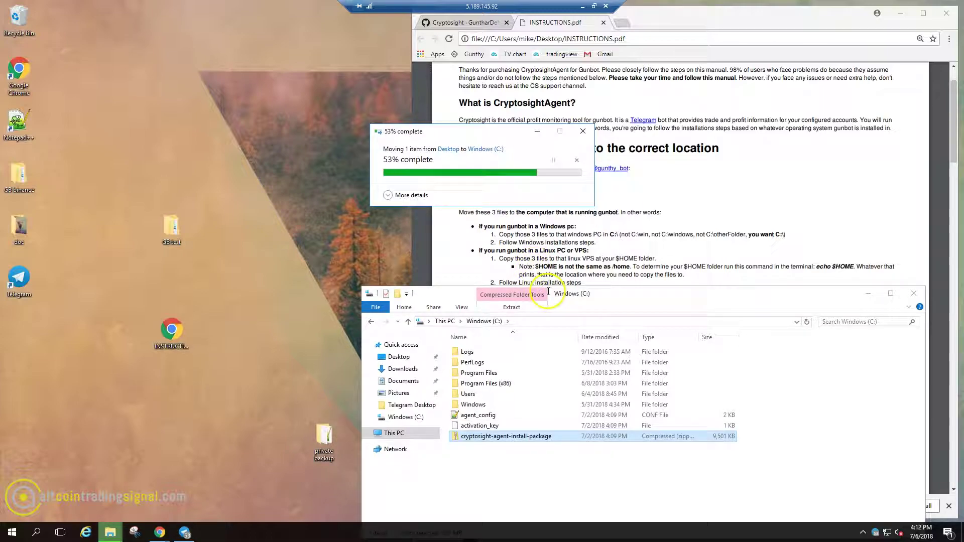
Step: Move File Explorer off the manual and read its file location, requirements and configuration file sections
{"action": "left_click_drag", "start_coordinate": [591, 302], "coordinate": [267, 13]}
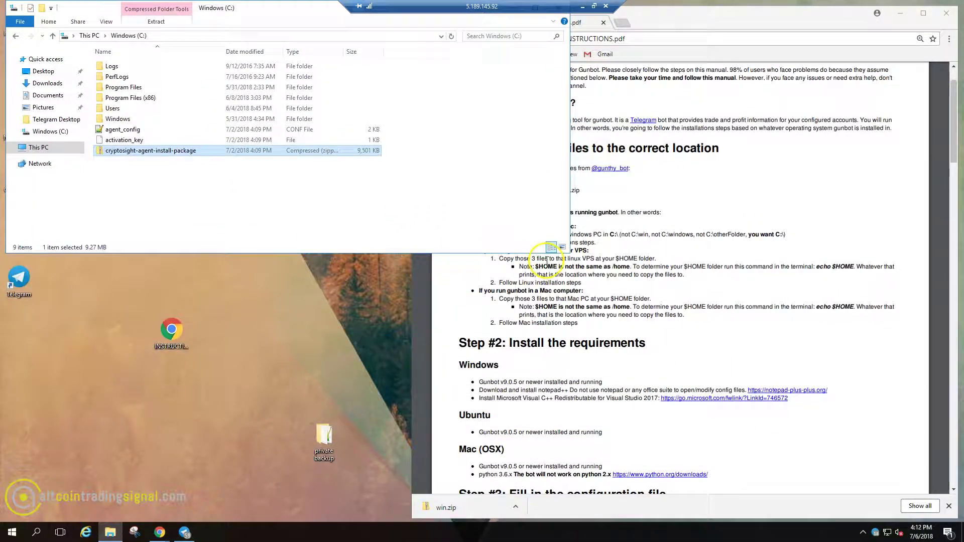
{"action": "left_click", "coordinate": [645, 259]}
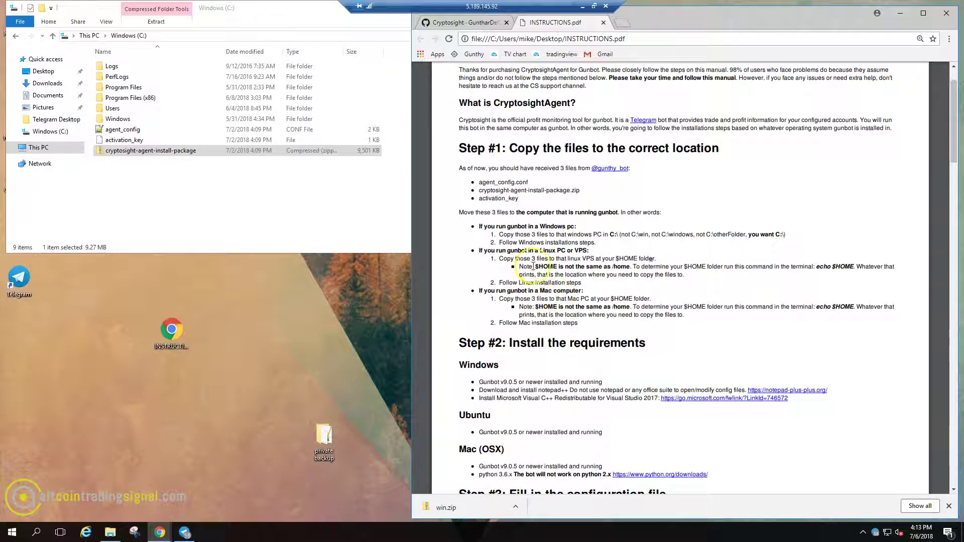
{"action": "left_click_drag", "start_coordinate": [497, 250], "coordinate": [594, 317]}
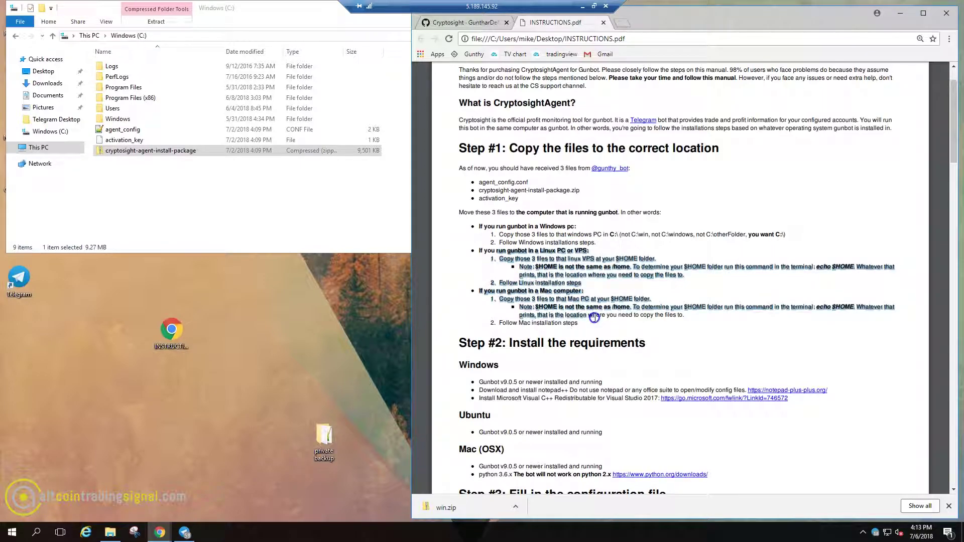
{"action": "left_click", "coordinate": [594, 318]}
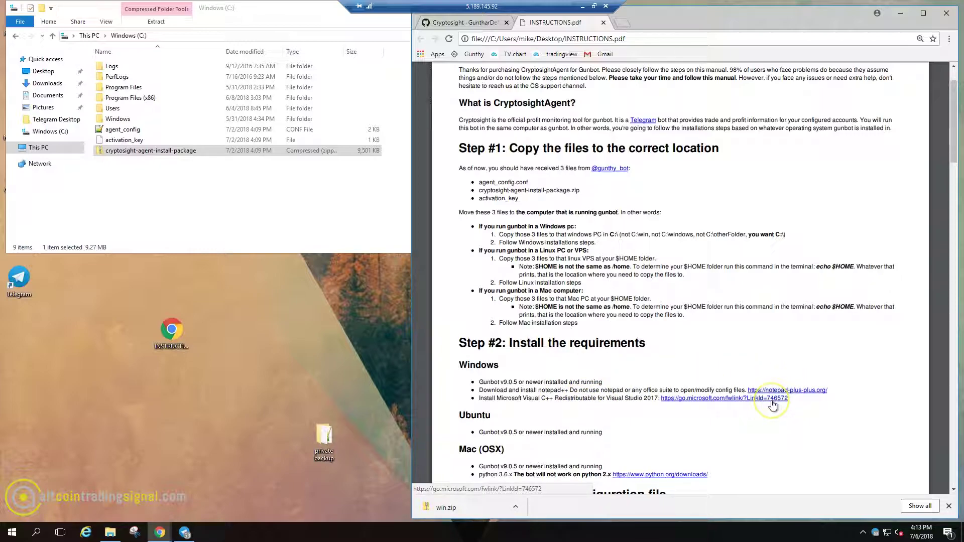
{"action": "scroll", "coordinate": [642, 395], "scroll_direction": "down", "scroll_amount": 3}
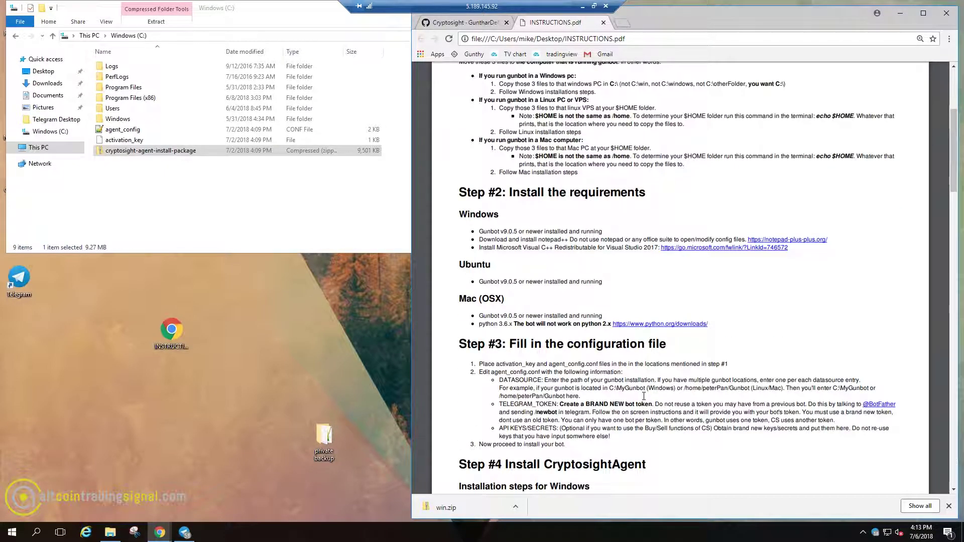
Step: Open agent_config from the C: drive in Notepad++ and move its window clear of the file listing
{"action": "scroll", "coordinate": [644, 397], "scroll_direction": "down", "scroll_amount": 2}
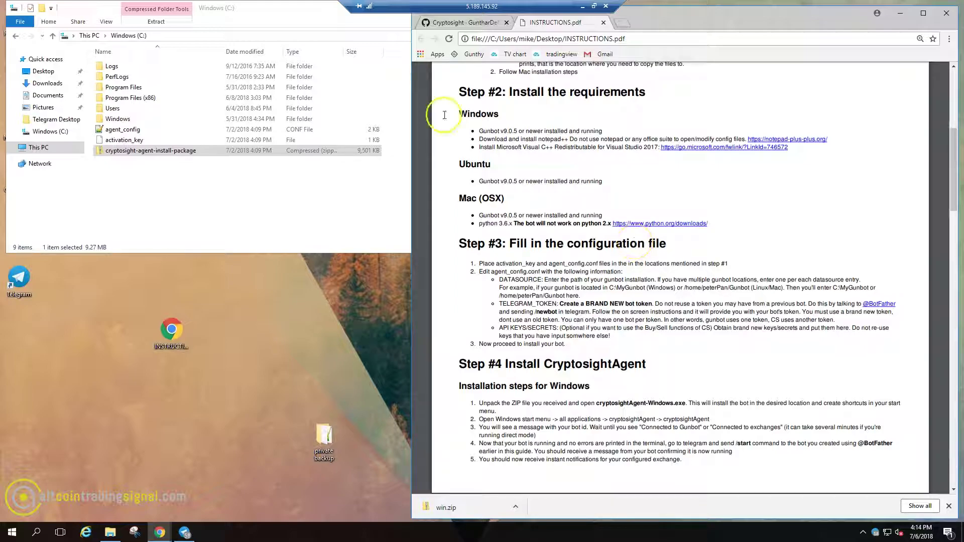
{"action": "left_click", "coordinate": [204, 209]}
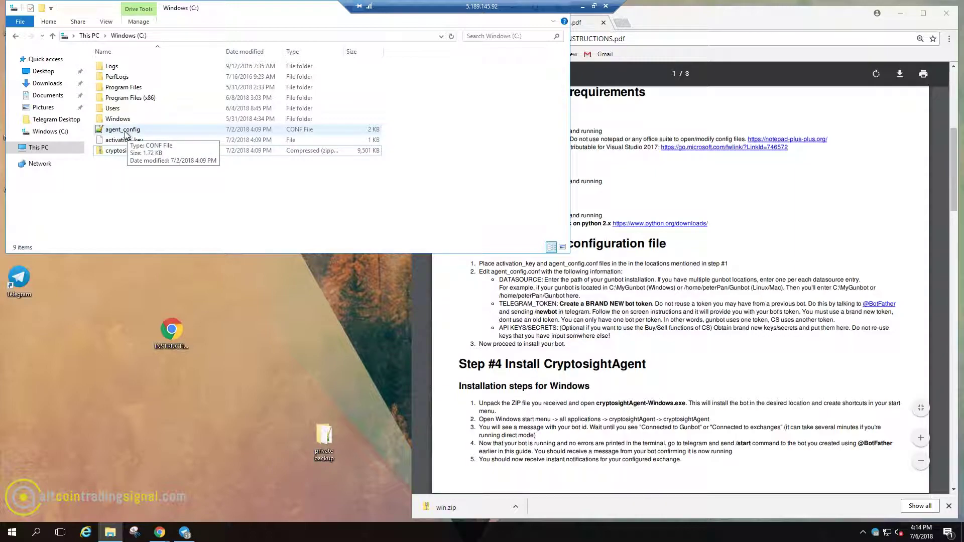
{"action": "right_click", "coordinate": [123, 132]}
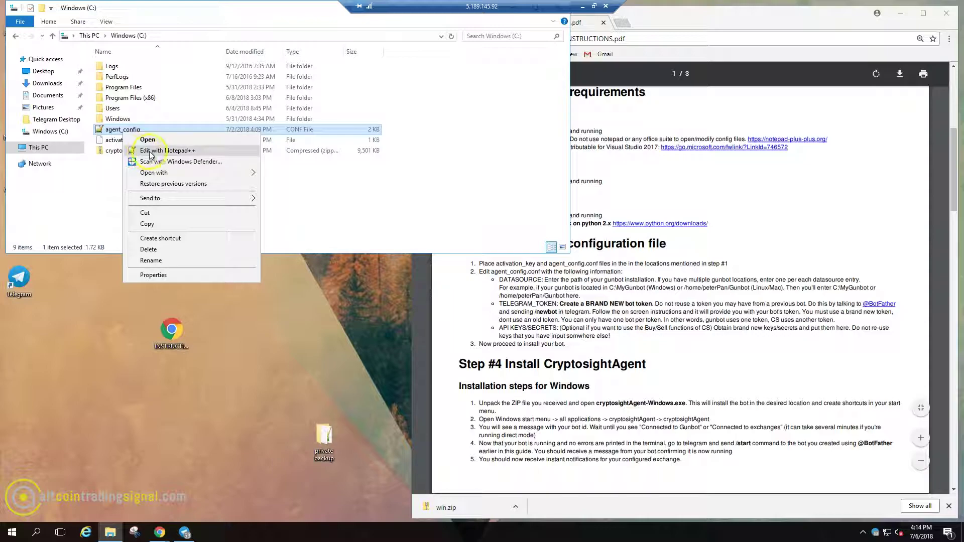
{"action": "left_click", "coordinate": [188, 152]}
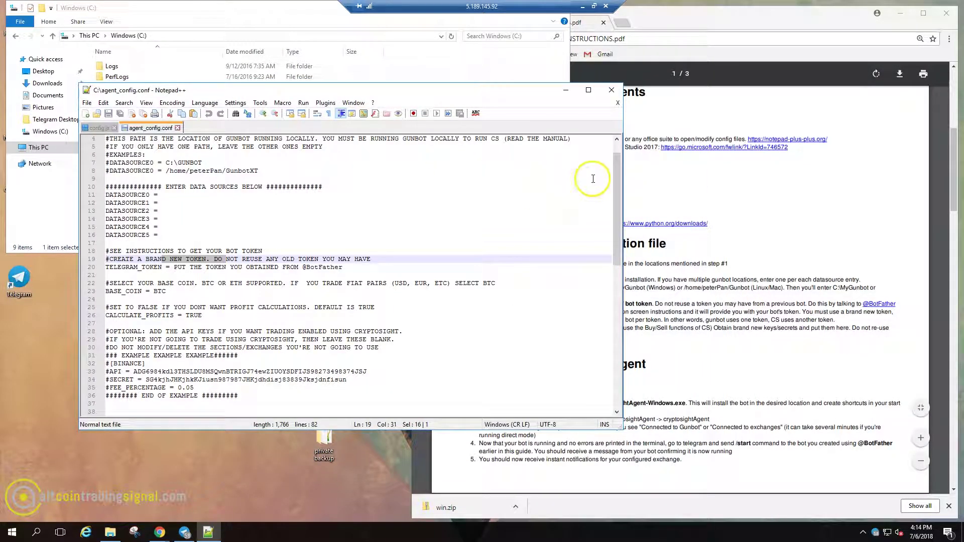
{"action": "left_click_drag", "start_coordinate": [617, 170], "coordinate": [616, 148]}
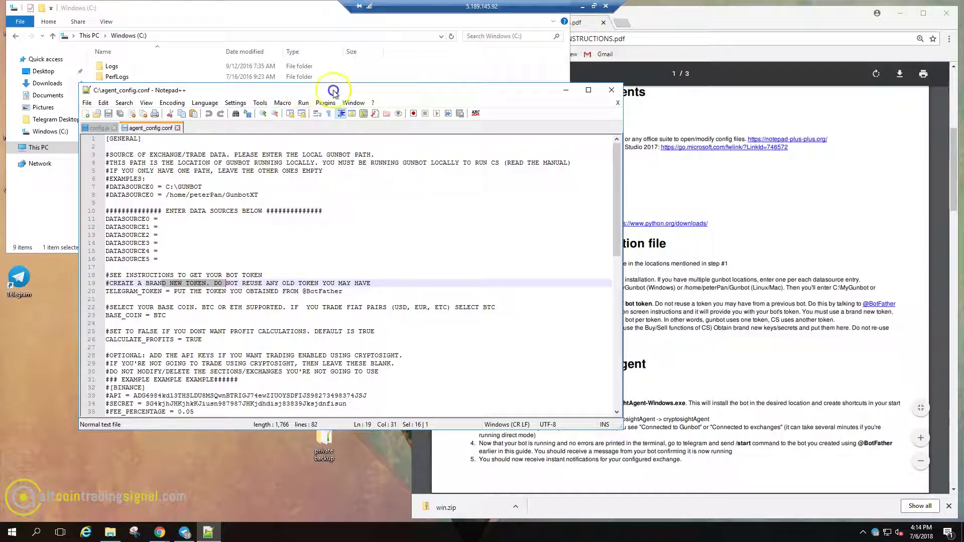
{"action": "left_click_drag", "start_coordinate": [285, 91], "coordinate": [588, 183]}
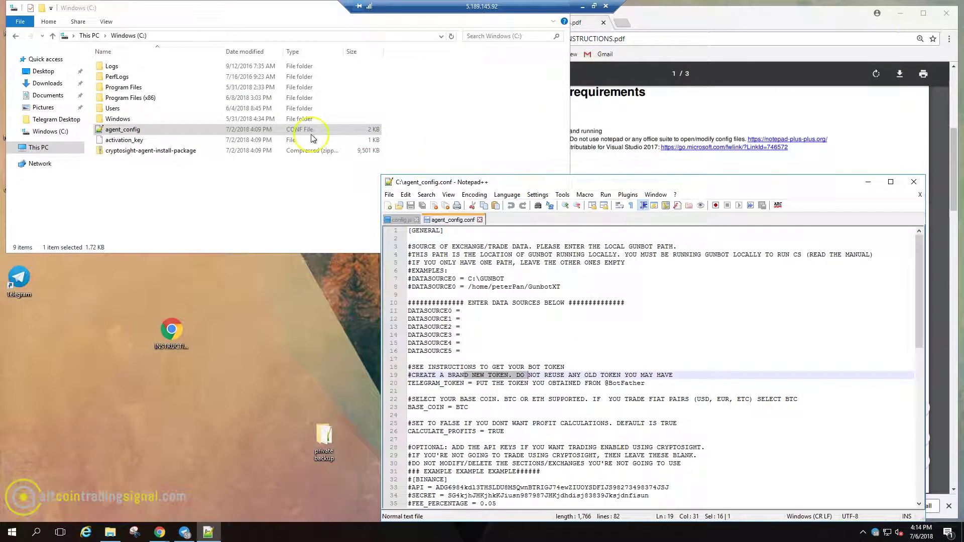
Step: Minimize the C: drive window and open the win folder inside GB binance from the desktop
{"action": "left_click", "coordinate": [277, 17]}
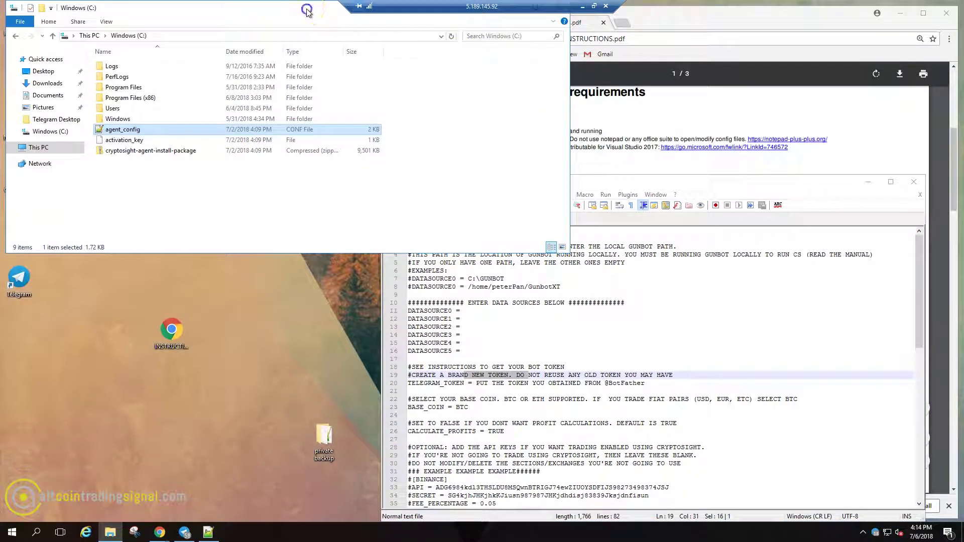
{"action": "left_click_drag", "start_coordinate": [308, 11], "coordinate": [308, 45]}
{"action": "left_click", "coordinate": [511, 43]}
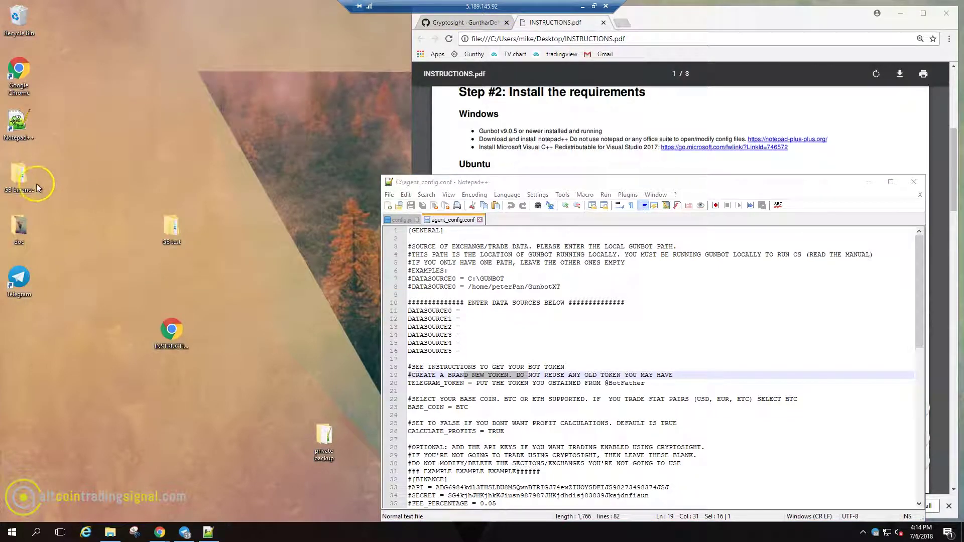
{"action": "double_click", "coordinate": [20, 181]}
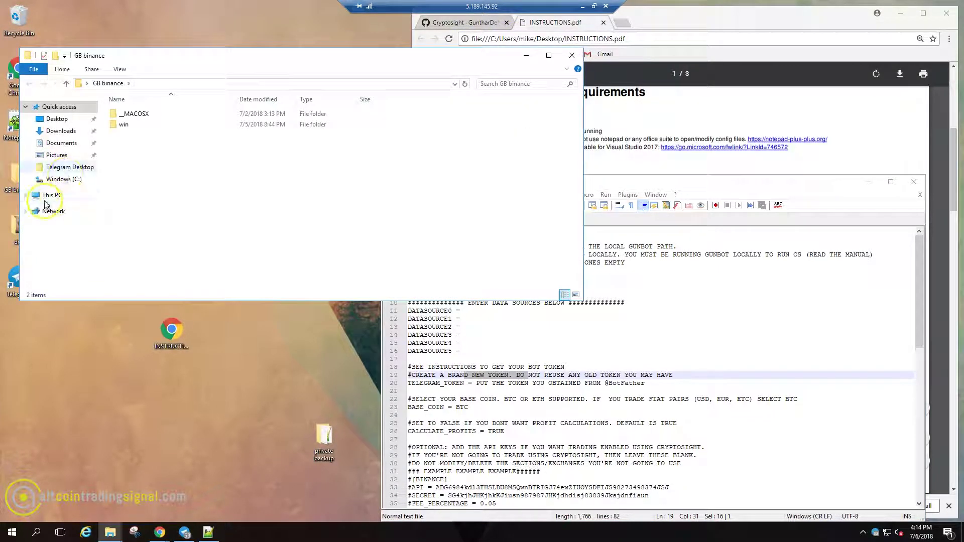
{"action": "double_click", "coordinate": [124, 125]}
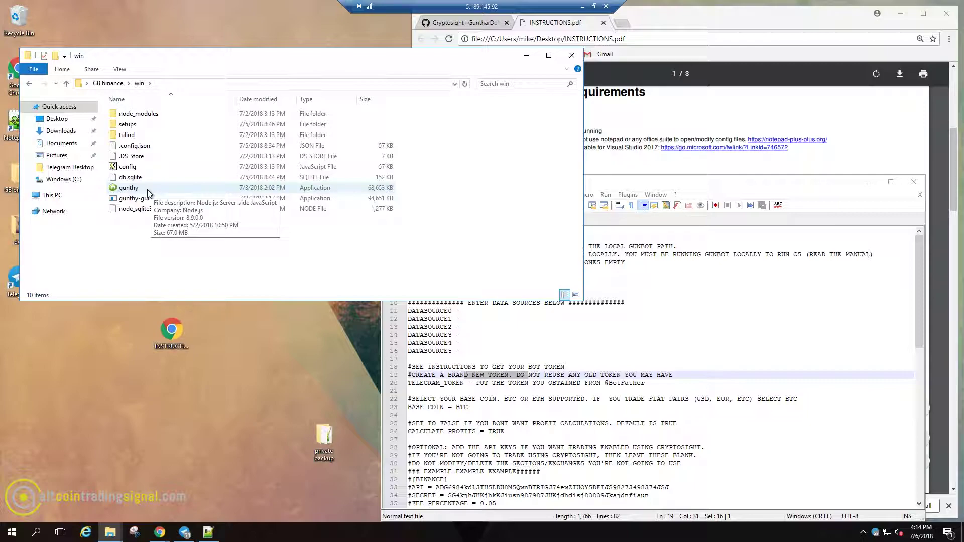
Step: Copy the full path of the GB binance\win folder and paste it as the DATASOURCE0 value in agent_config.conf
{"action": "left_click", "coordinate": [171, 85]}
{"action": "left_click", "coordinate": [176, 84]}
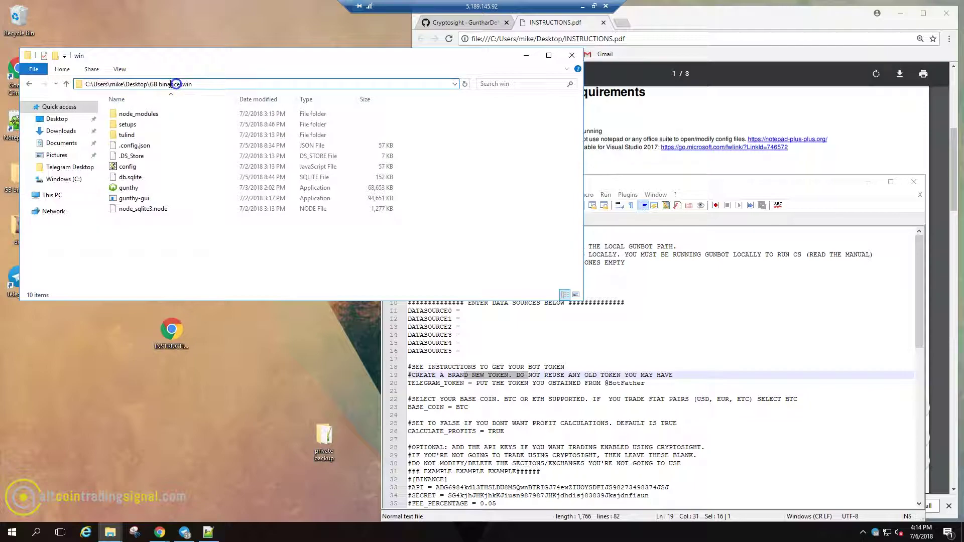
{"action": "left_click_drag", "start_coordinate": [203, 84], "coordinate": [76, 81]}
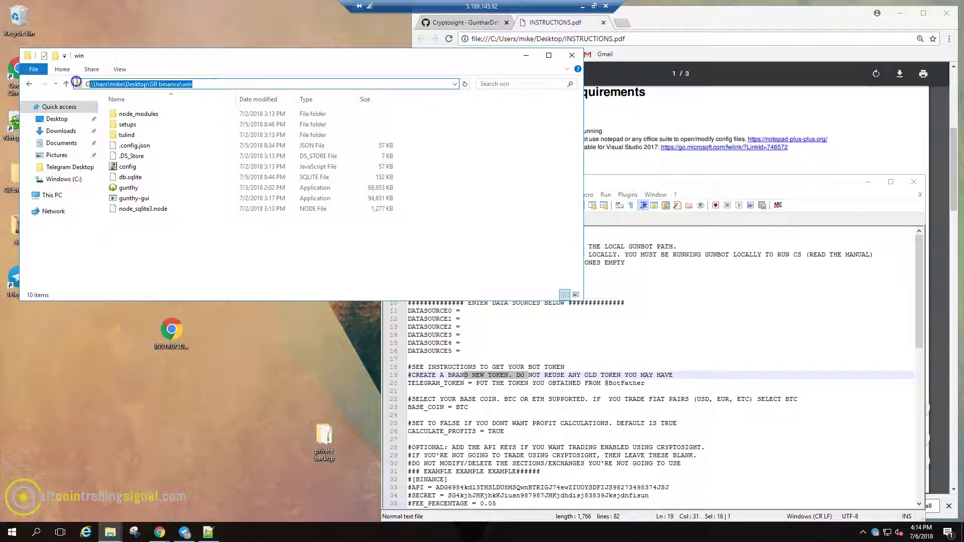
{"action": "right_click", "coordinate": [130, 87]}
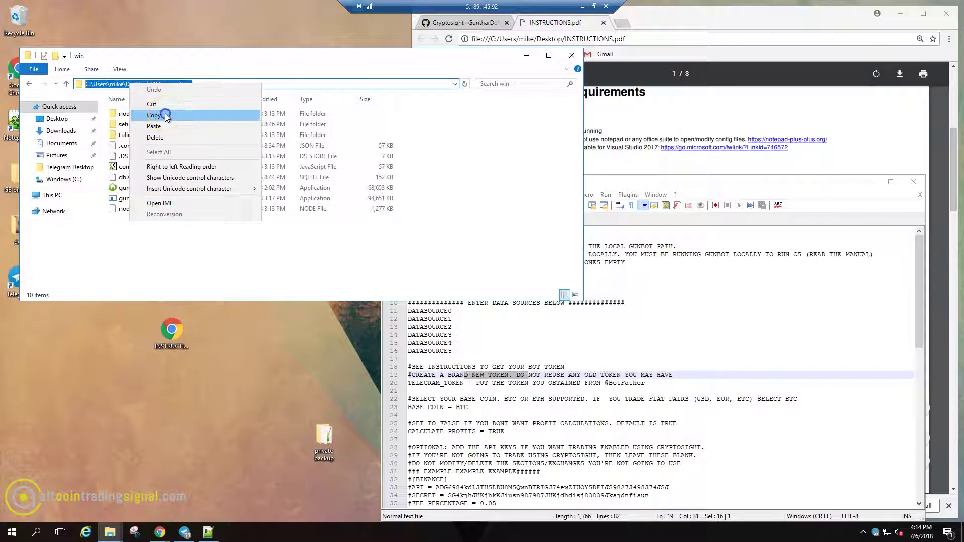
{"action": "left_click", "coordinate": [173, 114]}
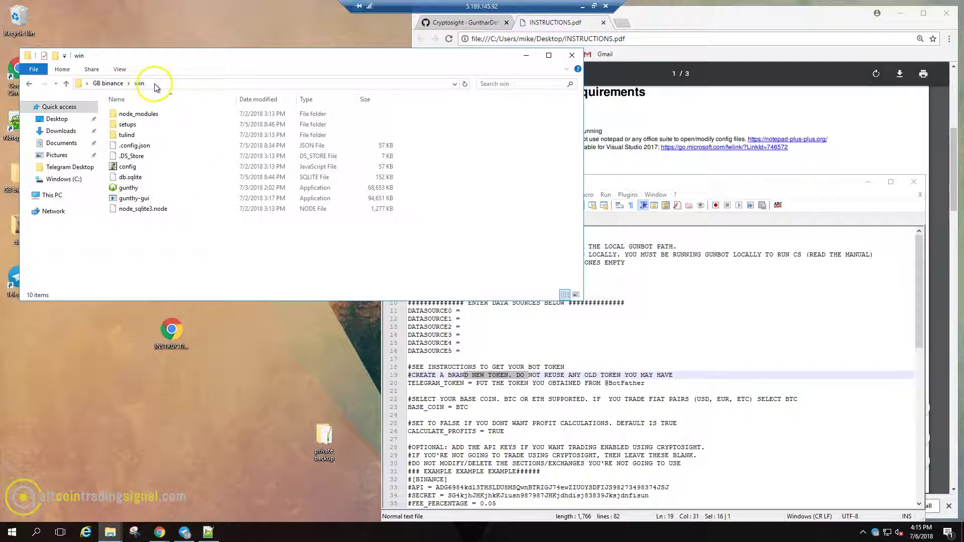
{"action": "key", "text": "Escape"}
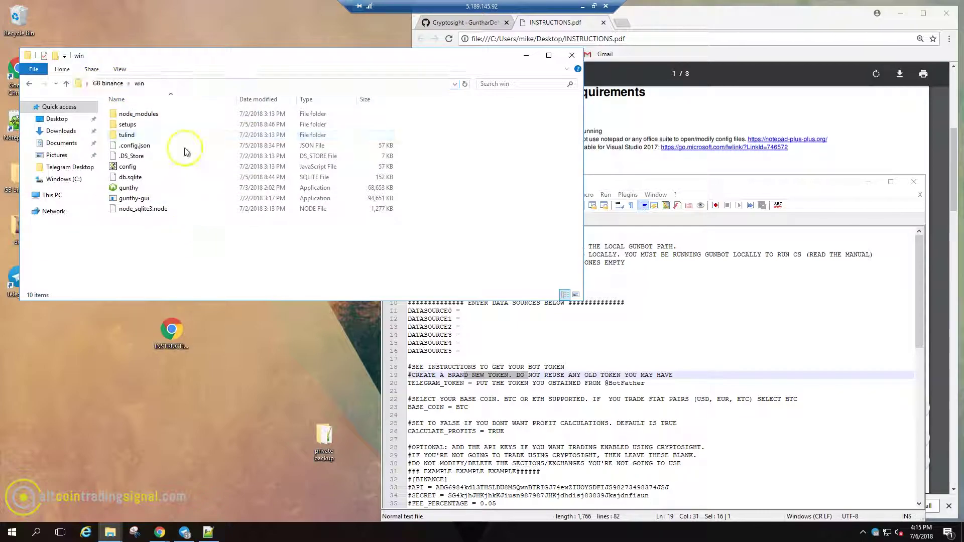
{"action": "right_click", "coordinate": [130, 87]}
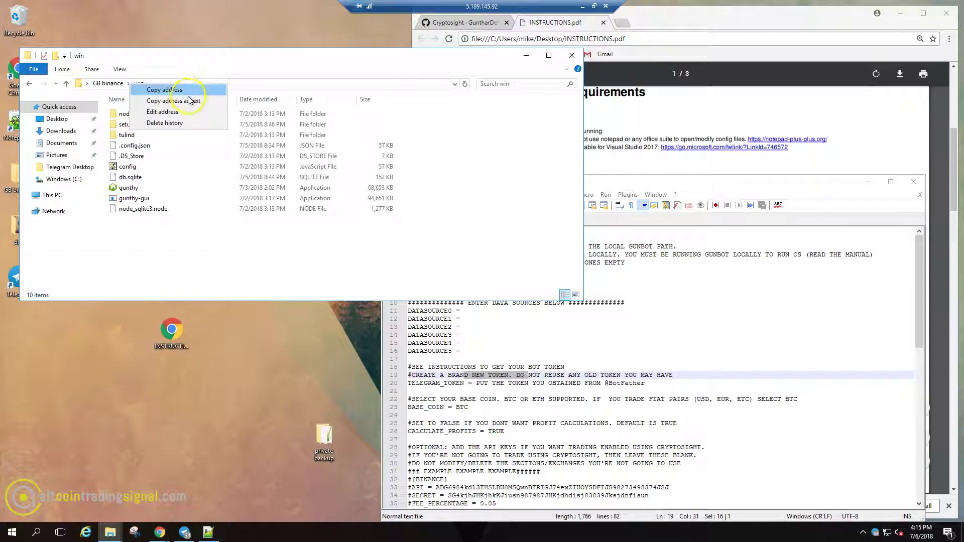
{"action": "left_click", "coordinate": [296, 82]}
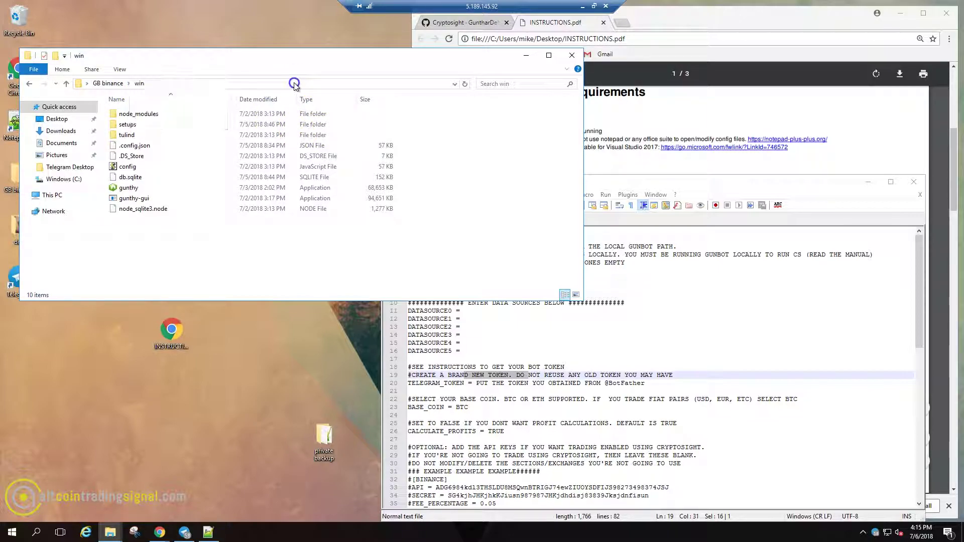
{"action": "left_click", "coordinate": [460, 319]}
{"action": "left_click", "coordinate": [478, 308]}
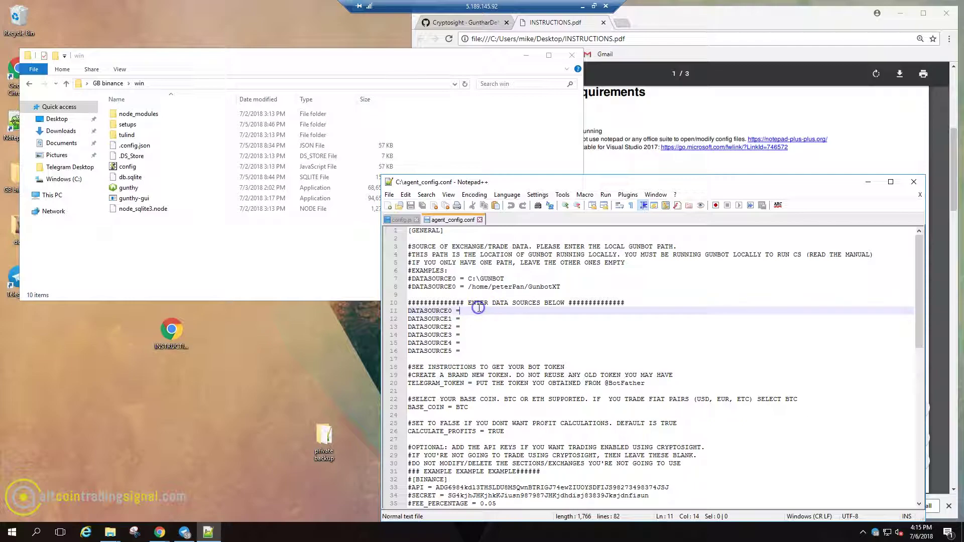
{"action": "key", "text": "ctrl+v"}
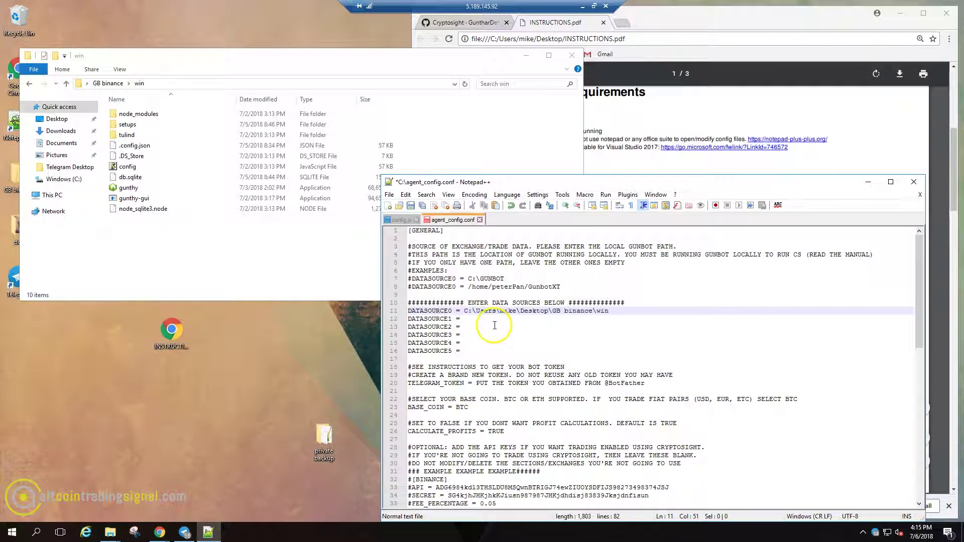
Step: Return to the win folder and open the 0d90292e-1a88-4c4d-b171-92e44c7acbbf subfolder inside setups
{"action": "key", "text": "alt+Tab"}
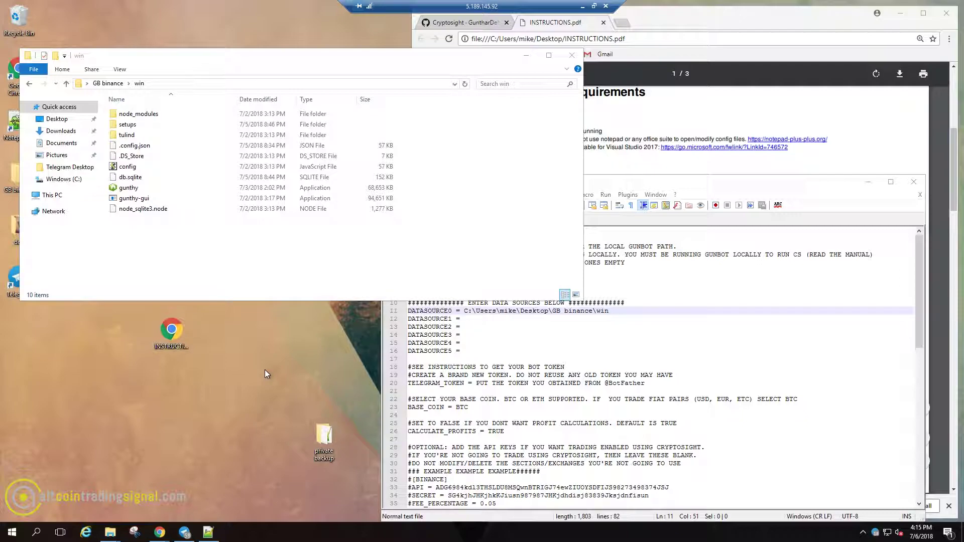
{"action": "double_click", "coordinate": [129, 124]}
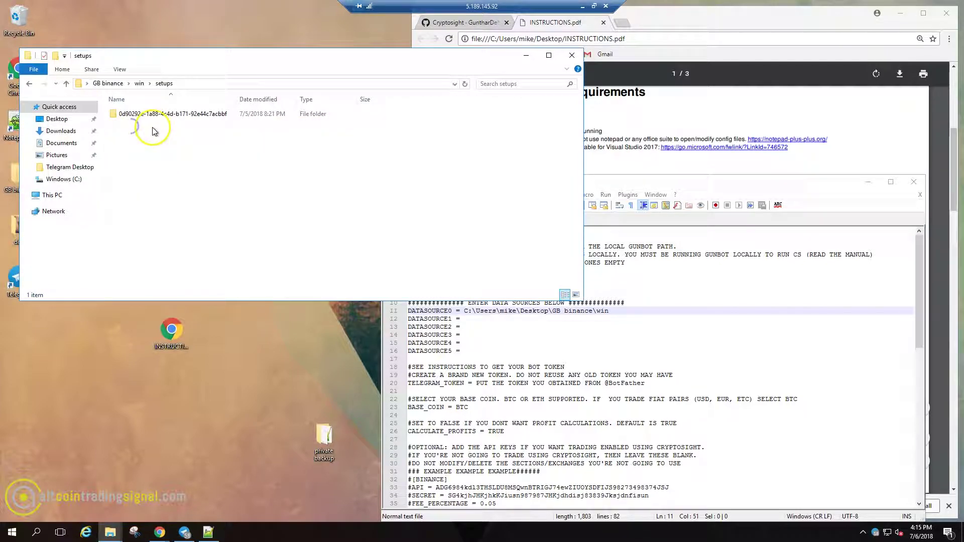
{"action": "double_click", "coordinate": [149, 115]}
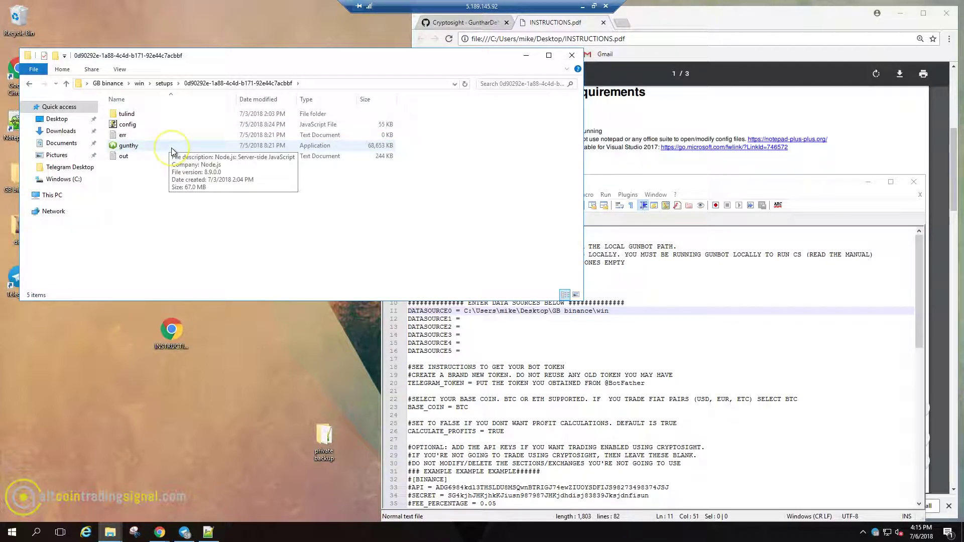
{"action": "left_click", "coordinate": [133, 149]}
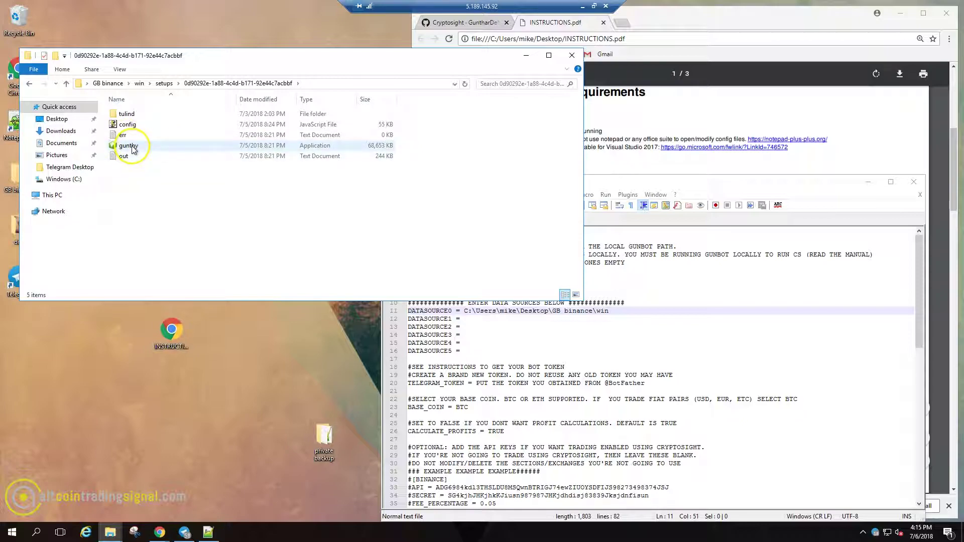
Step: Copy the setups subfolder's full path and paste it as the DATASOURCE1 value in agent_config.conf
{"action": "left_click", "coordinate": [314, 83]}
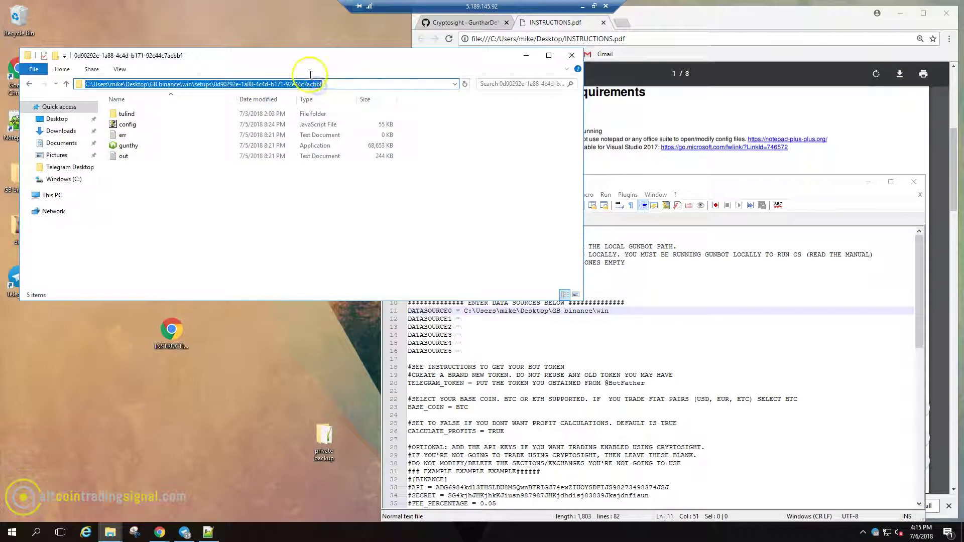
{"action": "right_click", "coordinate": [276, 84]}
{"action": "left_click", "coordinate": [312, 114]}
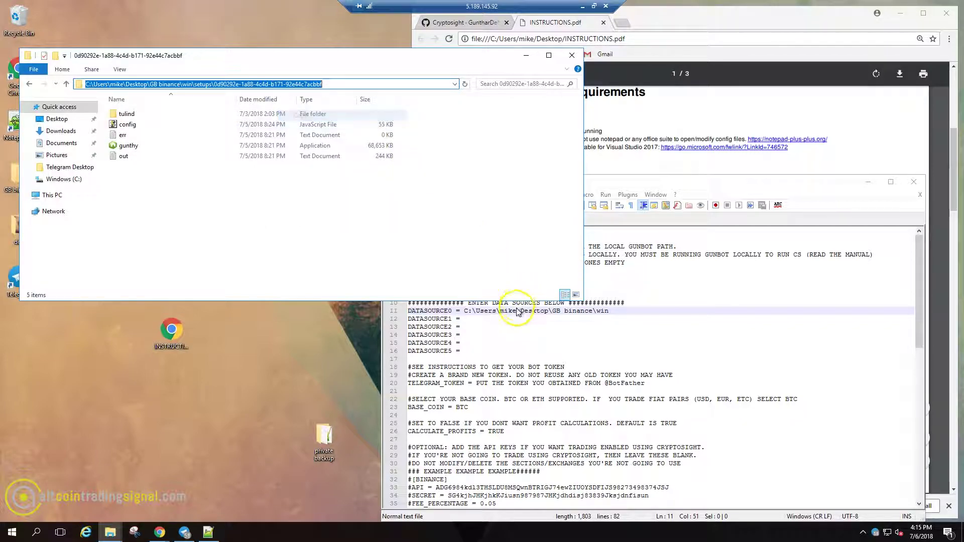
{"action": "left_click", "coordinate": [483, 326]}
{"action": "left_click", "coordinate": [481, 317]}
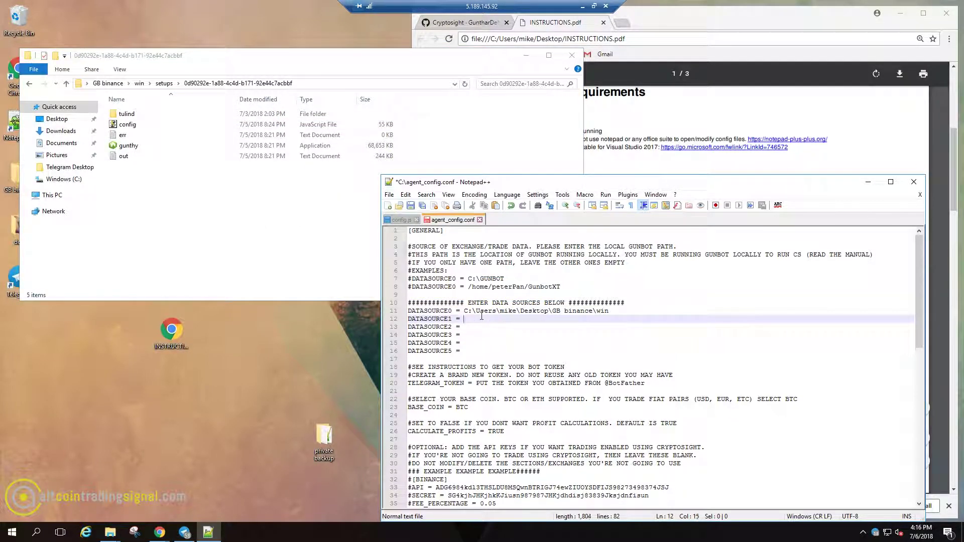
{"action": "key", "text": "ctrl+v"}
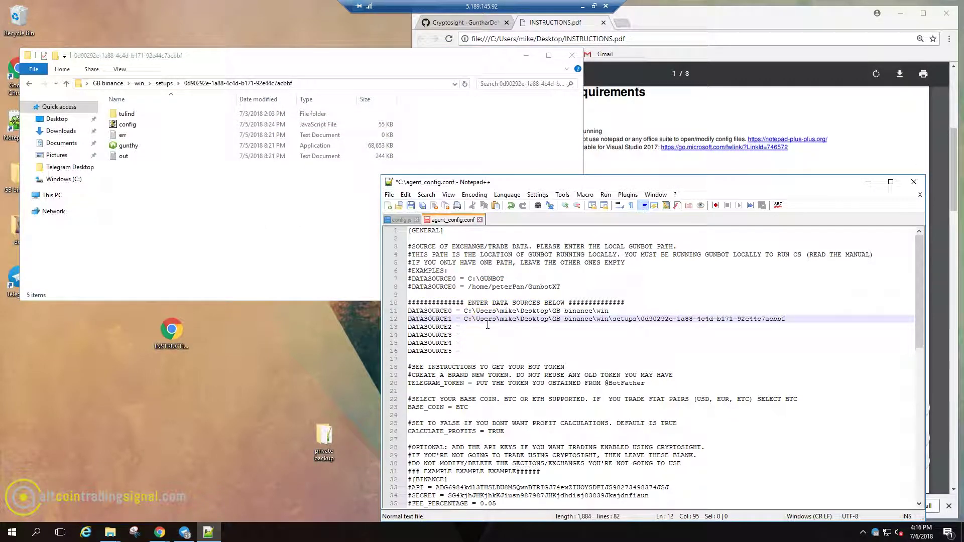
{"action": "left_click", "coordinate": [508, 343]}
{"action": "scroll", "coordinate": [508, 343], "scroll_direction": "down", "scroll_amount": 2}
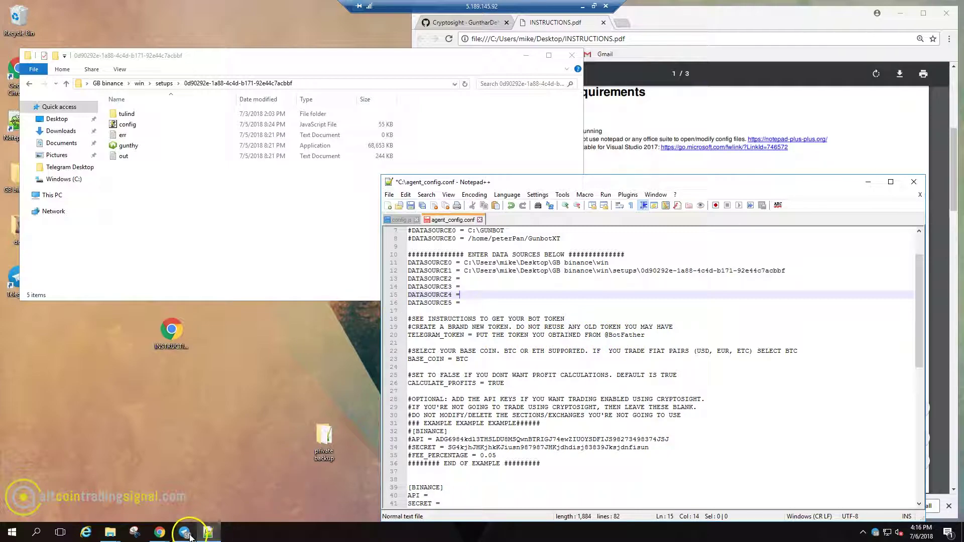
{"action": "left_click_drag", "start_coordinate": [652, 334], "coordinate": [602, 334]}
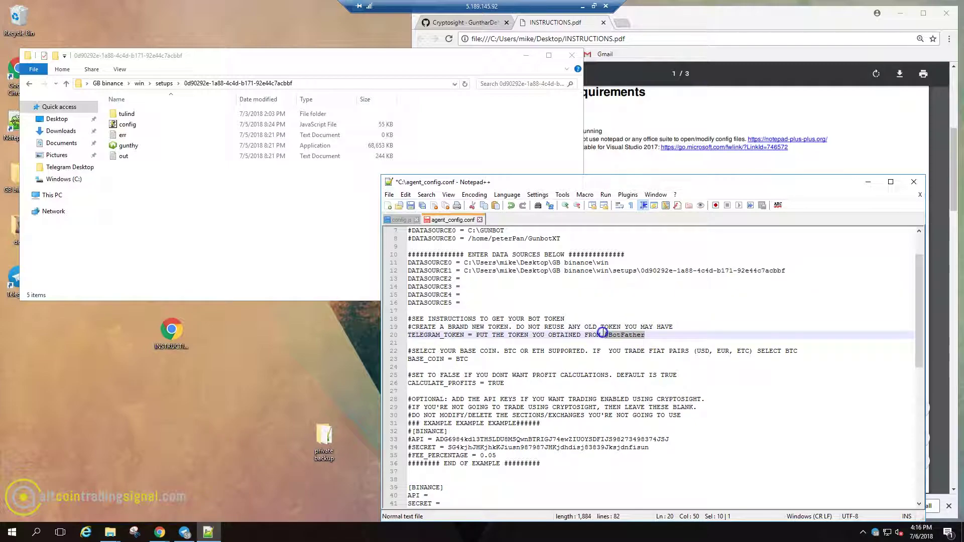
{"action": "right_click", "coordinate": [607, 334]}
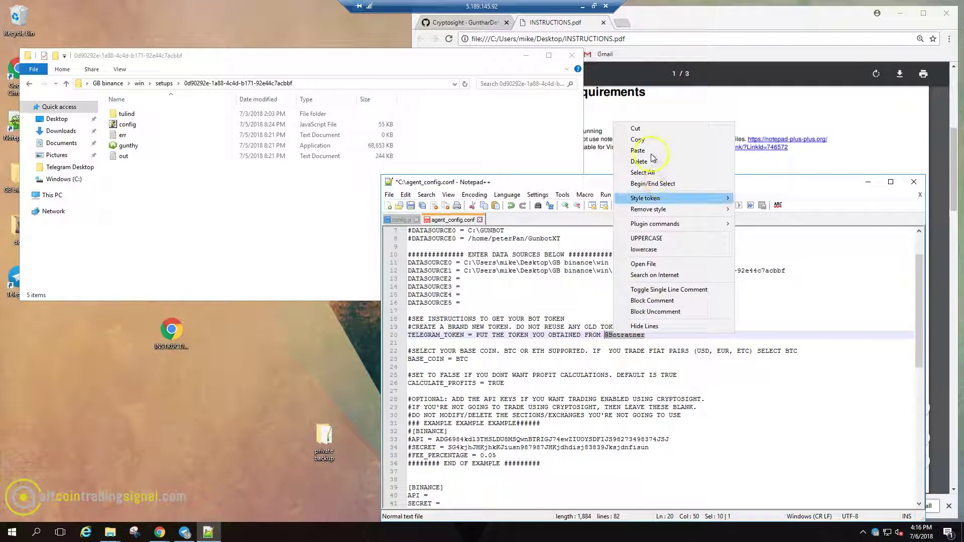
{"action": "left_click", "coordinate": [640, 139]}
{"action": "left_click", "coordinate": [184, 531]}
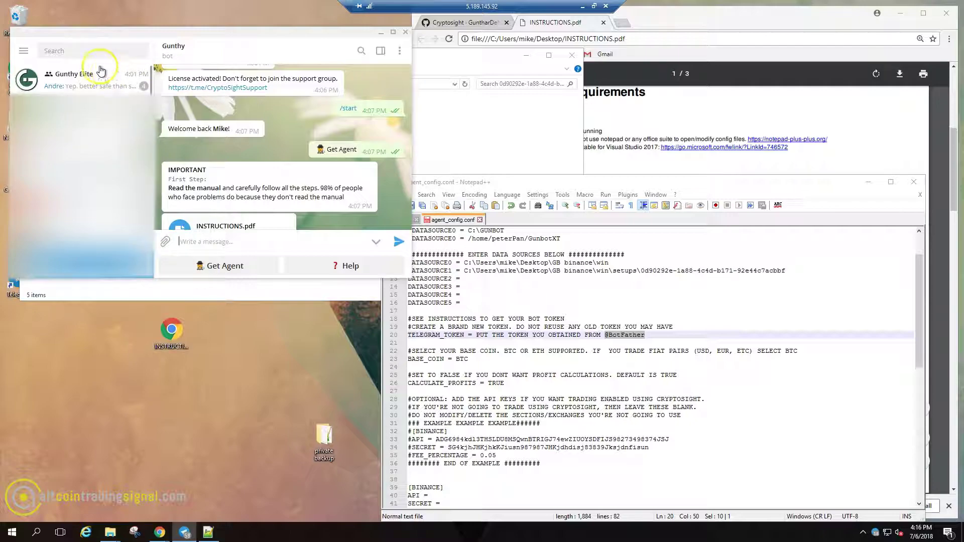
{"action": "left_click", "coordinate": [81, 51]}
{"action": "key", "text": "ctrl+v"}
{"action": "left_click", "coordinate": [70, 81]}
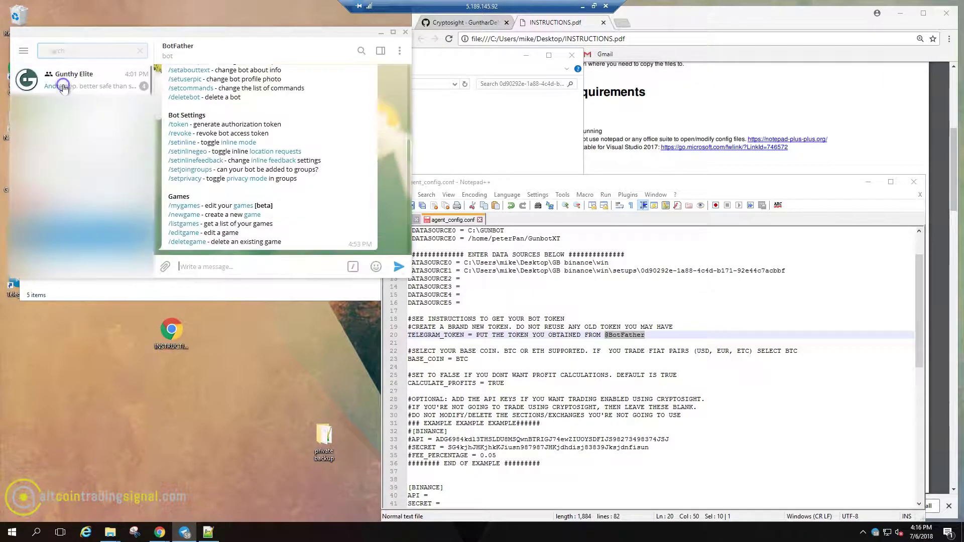
Step: Find the reply for altcointradingsignalbot in the BotFather chat and copy its HTTP API token
{"action": "left_click", "coordinate": [362, 199]}
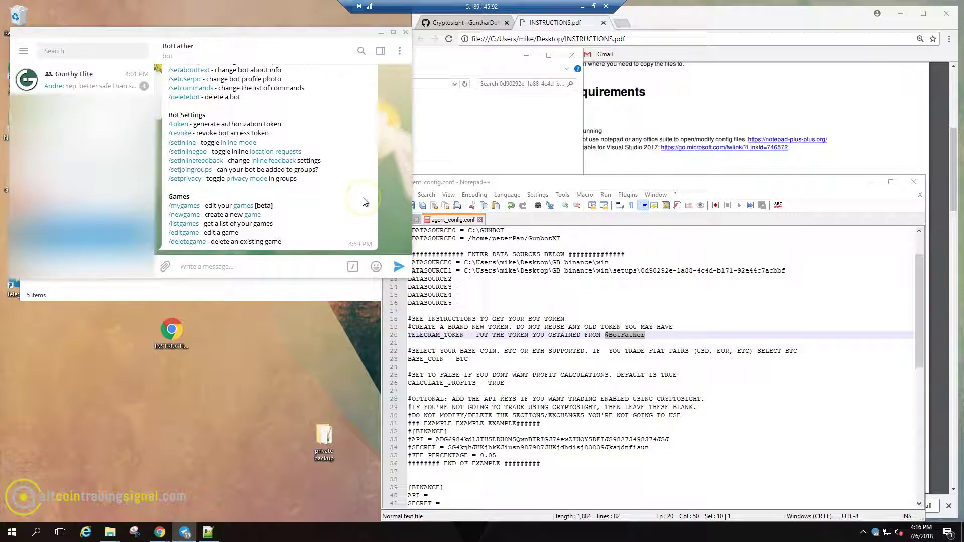
{"action": "scroll", "coordinate": [297, 181], "scroll_direction": "up", "scroll_amount": 10}
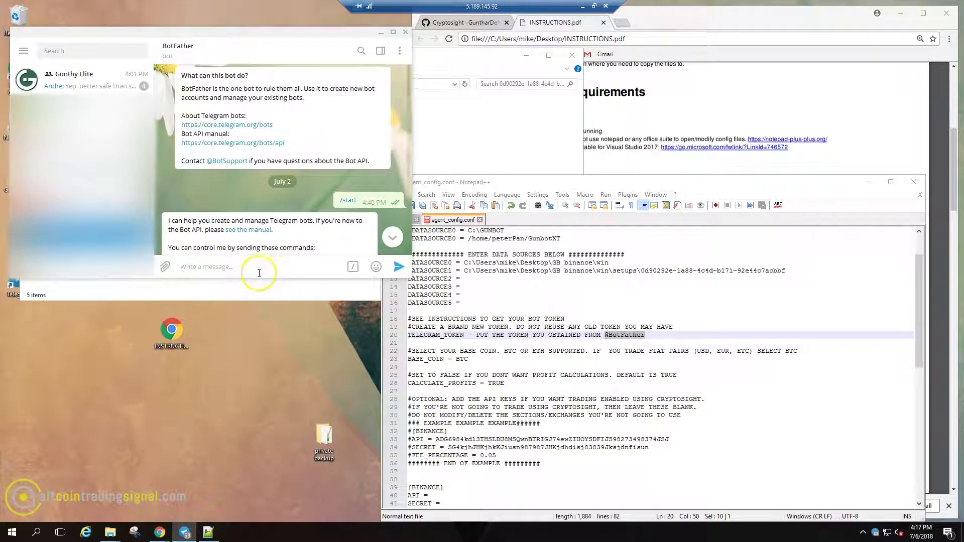
{"action": "scroll", "coordinate": [318, 198], "scroll_direction": "down", "scroll_amount": 10}
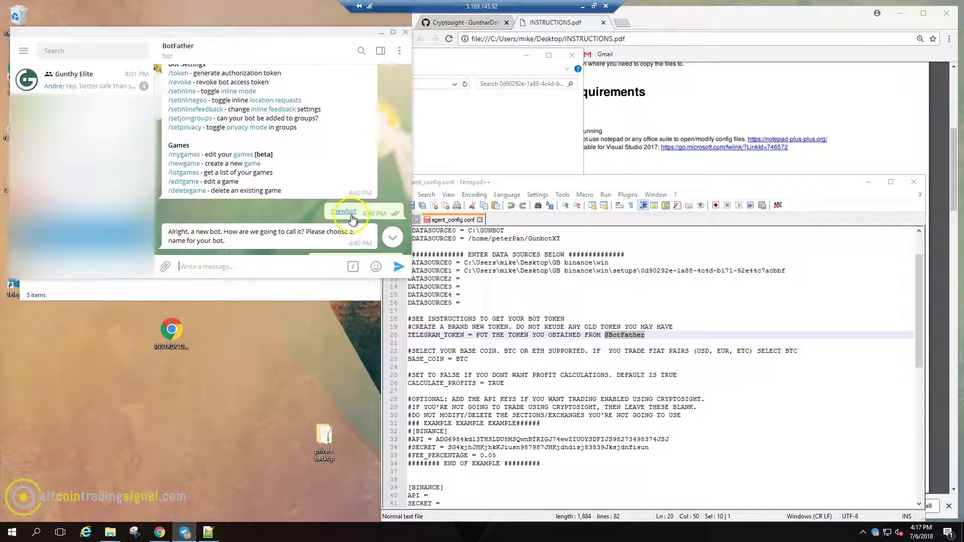
{"action": "scroll", "coordinate": [355, 220], "scroll_direction": "down", "scroll_amount": 3}
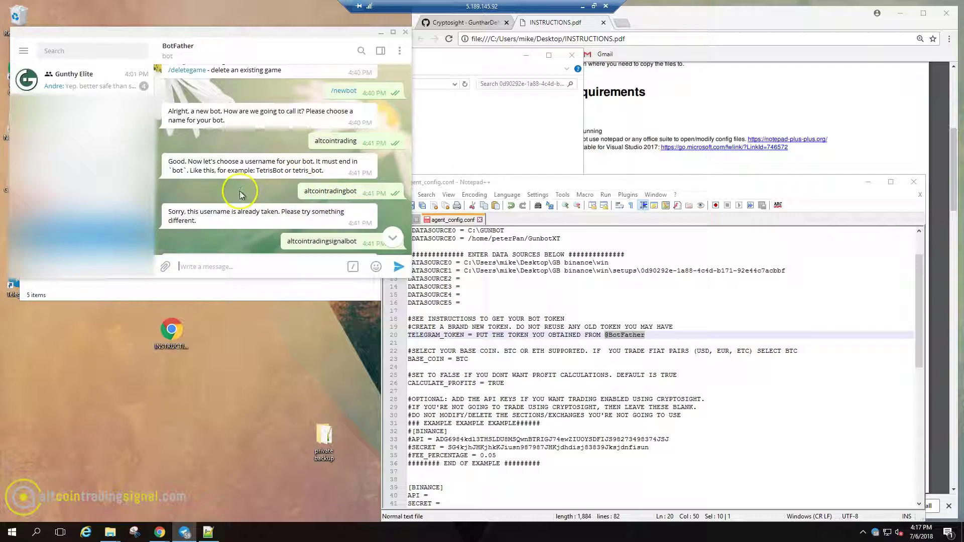
{"action": "double_click", "coordinate": [310, 171]}
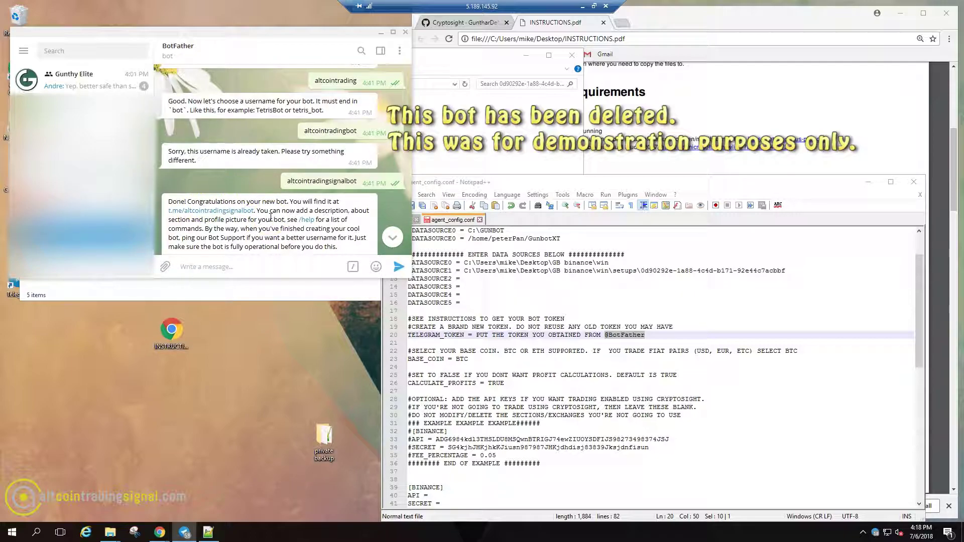
{"action": "scroll", "coordinate": [269, 217], "scroll_direction": "down", "scroll_amount": 2}
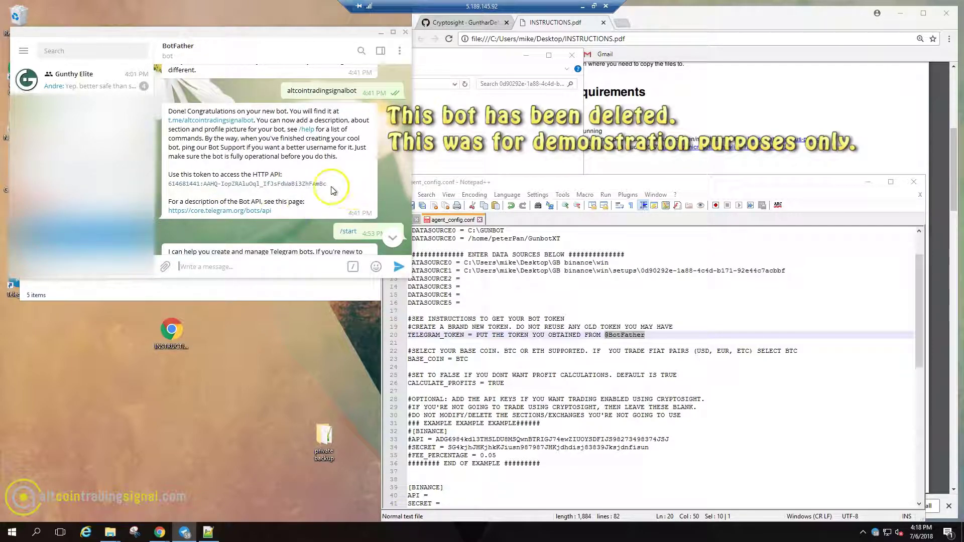
{"action": "double_click", "coordinate": [296, 184]}
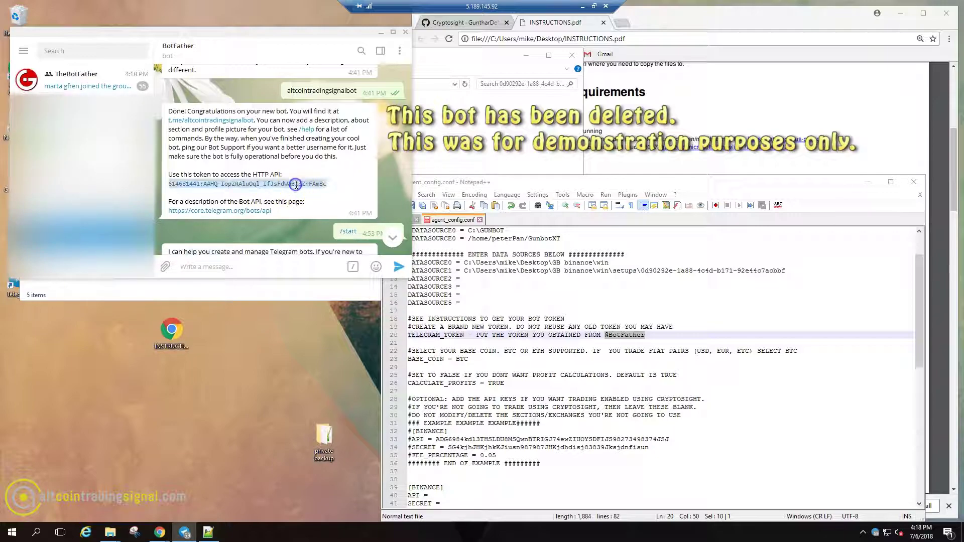
{"action": "right_click", "coordinate": [296, 184]}
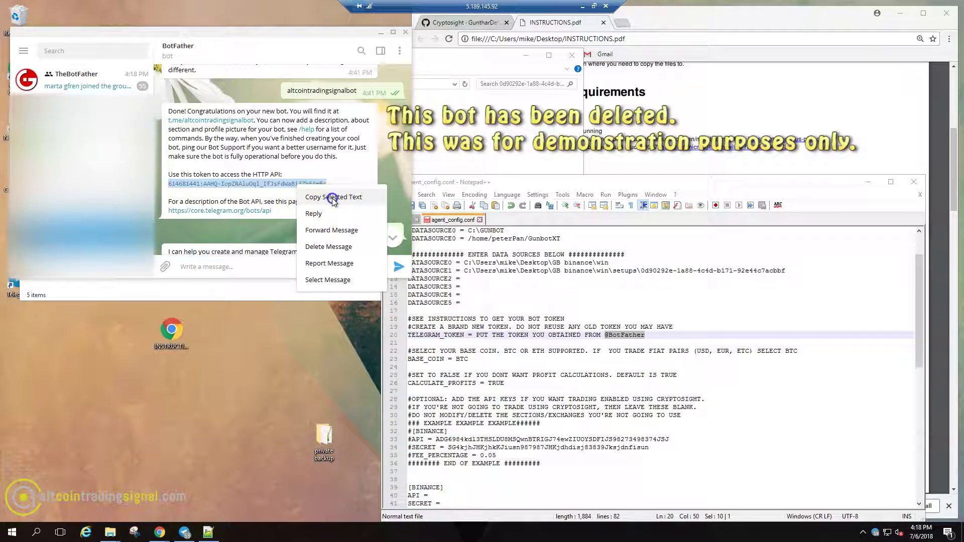
{"action": "left_click", "coordinate": [329, 194]}
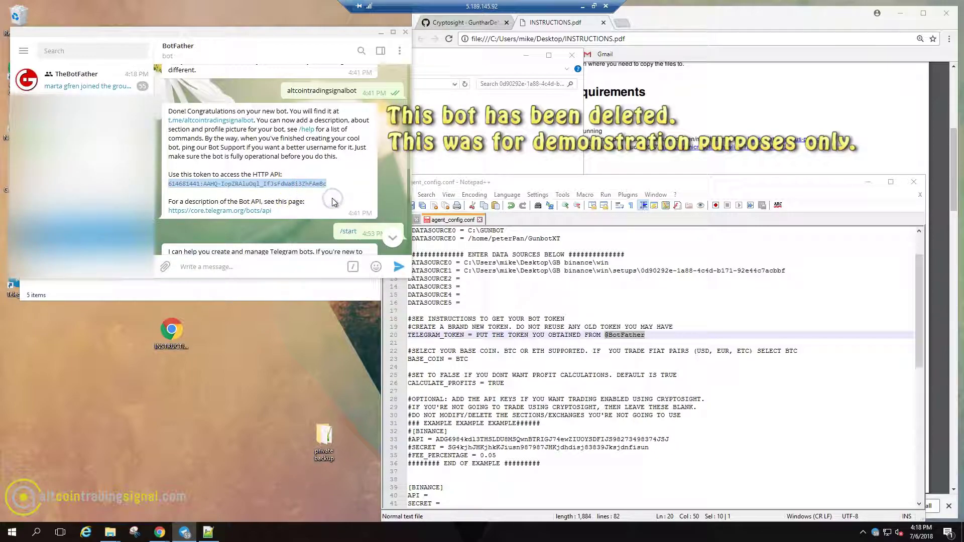
Step: Replace the TELEGRAM_TOKEN placeholder text in agent_config.conf with the copied bot token
{"action": "left_click", "coordinate": [622, 346]}
{"action": "left_click_drag", "start_coordinate": [658, 336], "coordinate": [489, 335]}
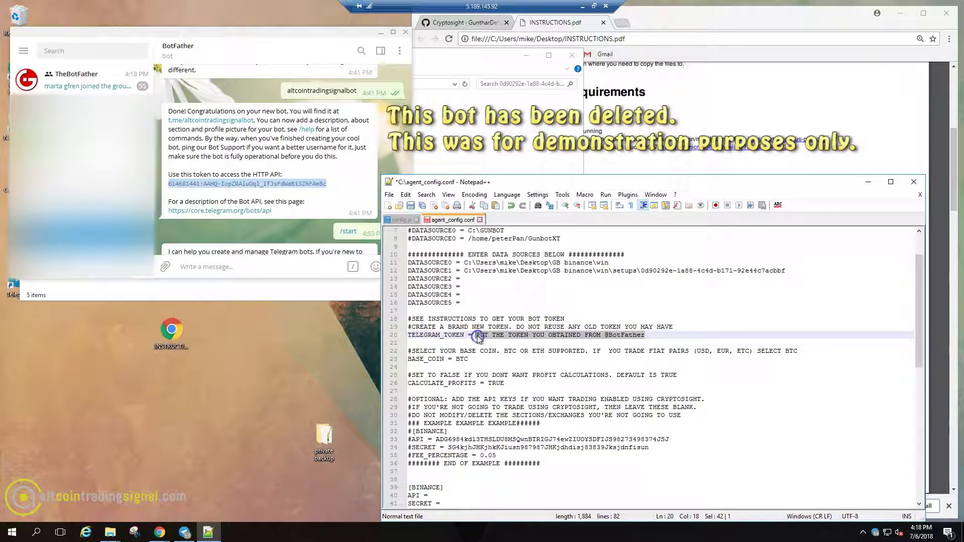
{"action": "key", "text": "ctrl+v"}
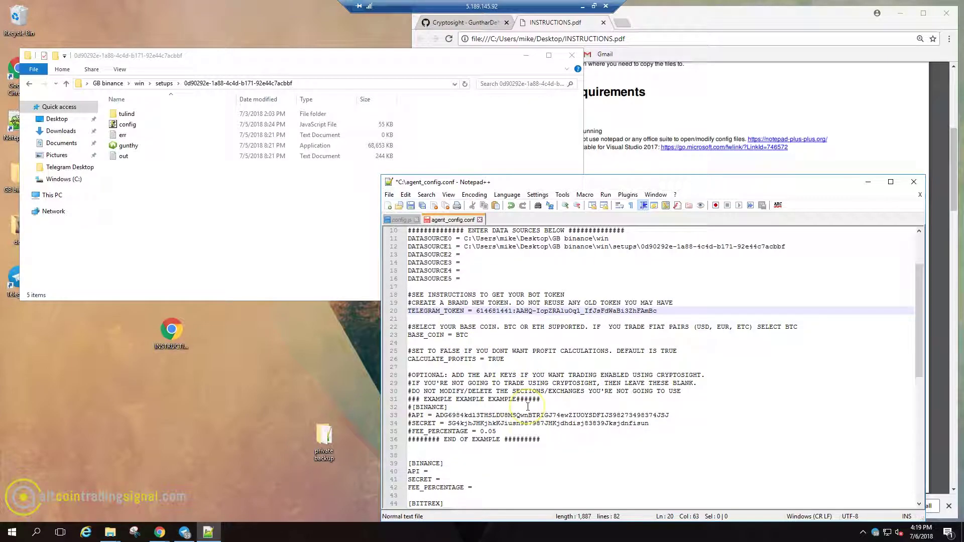
Step: Fill in the [BINANCE] section of agent_config.conf with the API key, the API secret and a FEE_PERCENTAGE of .1
{"action": "scroll", "coordinate": [527, 407], "scroll_direction": "down", "scroll_amount": 2}
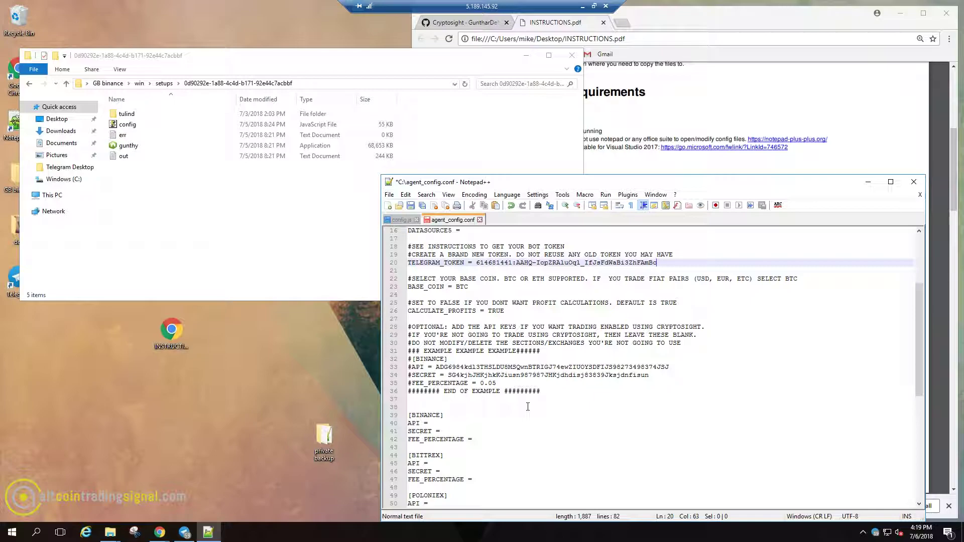
{"action": "left_click", "coordinate": [672, 390]}
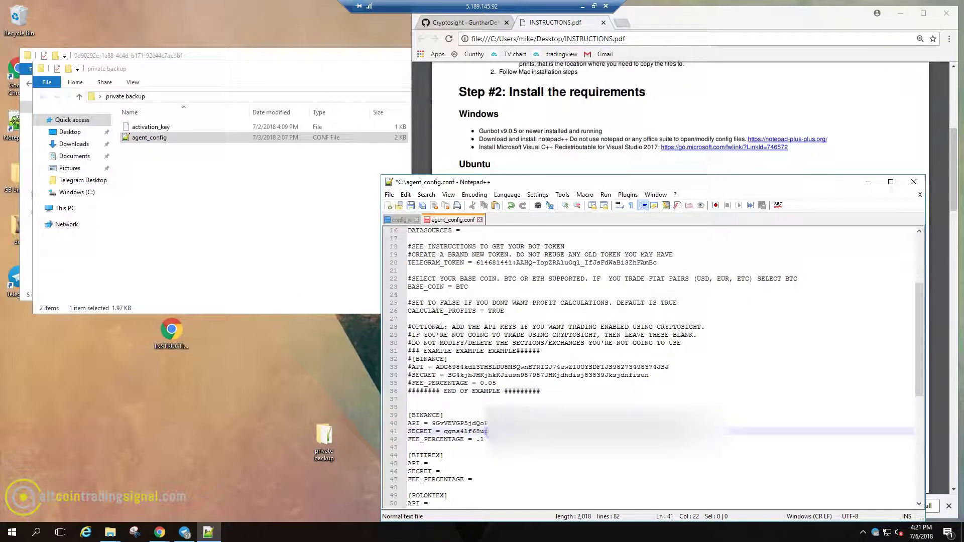
{"action": "double_click", "coordinate": [483, 431]}
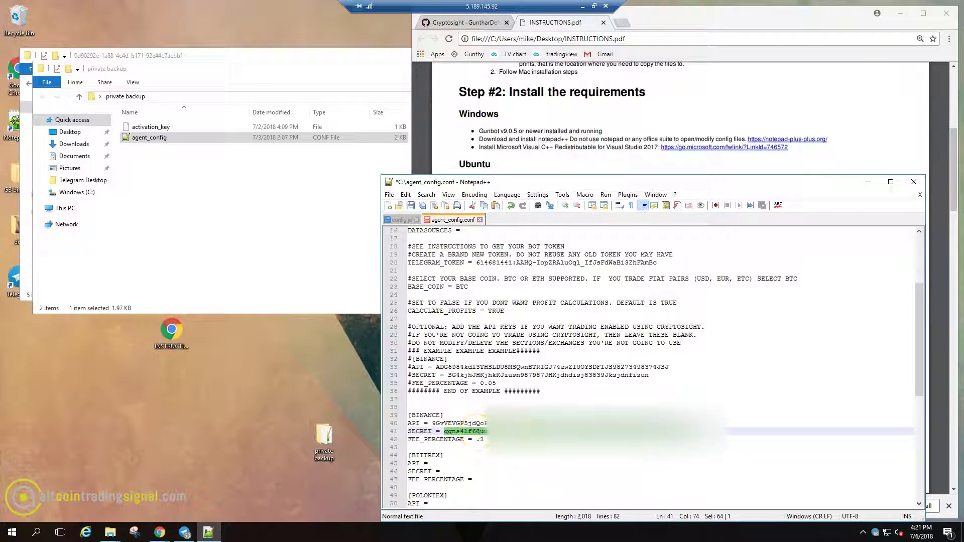
{"action": "key", "text": "Up"}
{"action": "key", "text": "Up"}
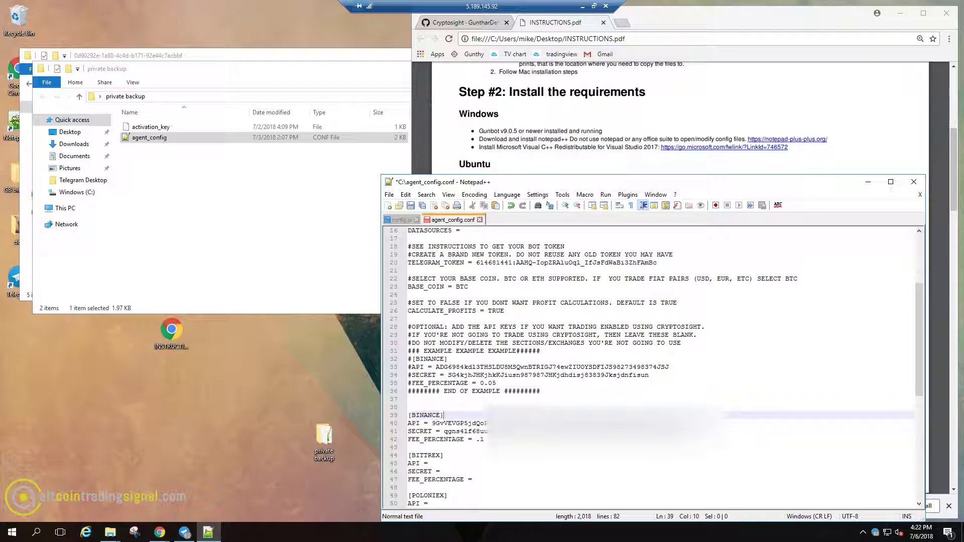
Step: Check the CALCULATE_PROFITS value and the data source entries, and save agent_config.conf
{"action": "double_click", "coordinate": [495, 310]}
{"action": "scroll", "coordinate": [535, 323], "scroll_direction": "up", "scroll_amount": 5}
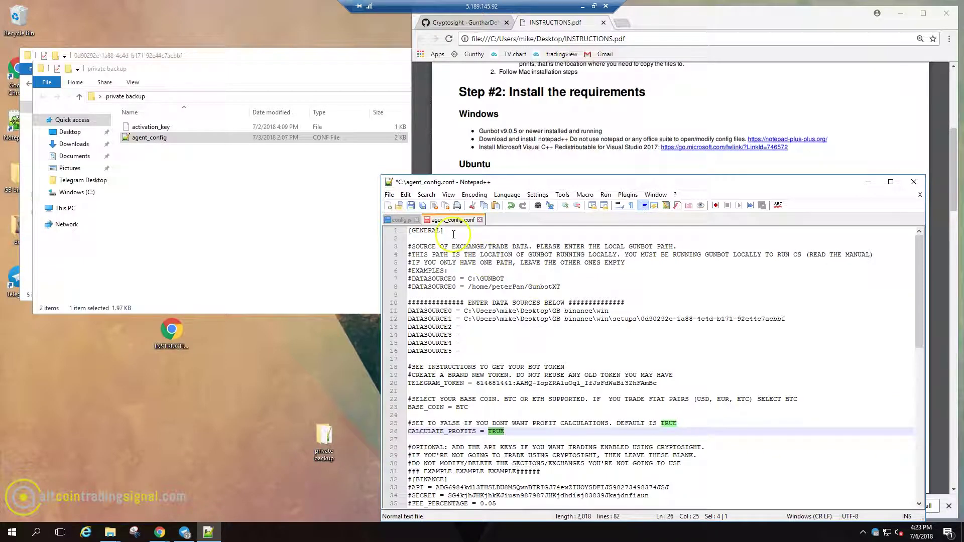
{"action": "left_click", "coordinate": [390, 195]}
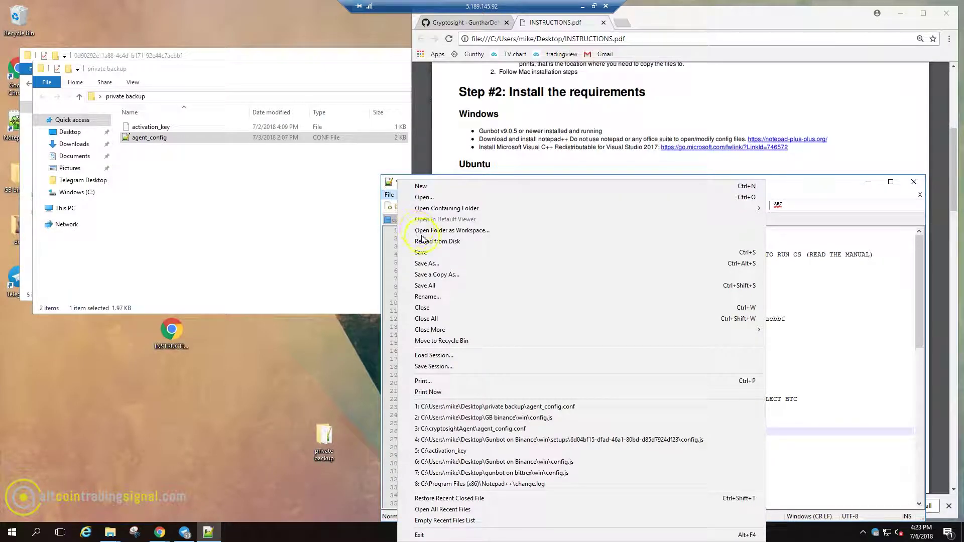
{"action": "left_click", "coordinate": [428, 252]}
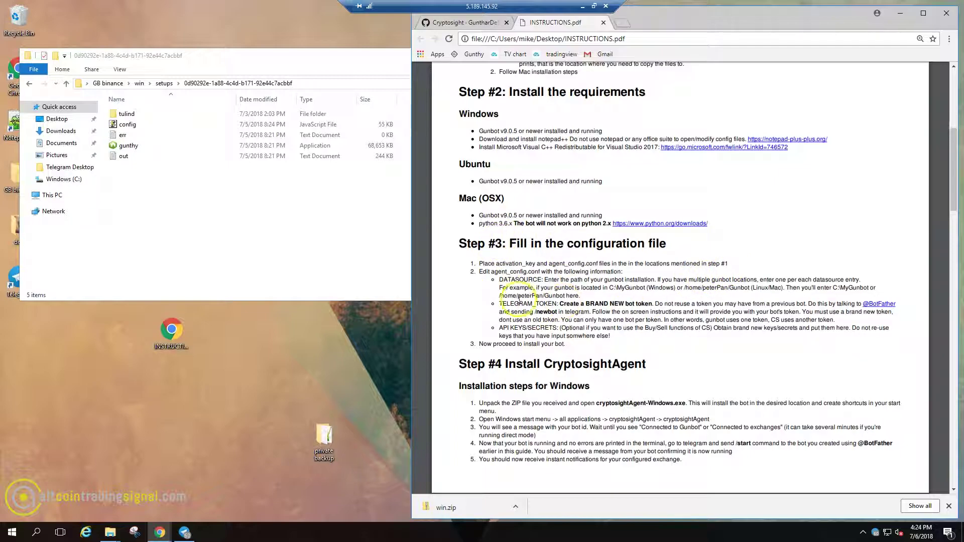
Step: Review the Windows installation steps in INSTRUCTIONS.pdf and open the cryptosight-agent-install-package archive on the C: drive
{"action": "scroll", "coordinate": [548, 402], "scroll_direction": "down", "scroll_amount": 3}
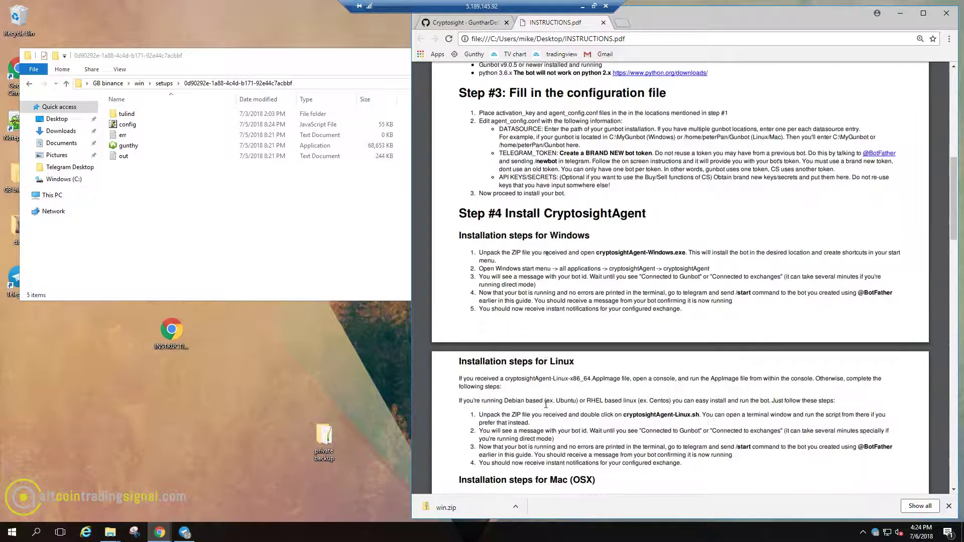
{"action": "left_click", "coordinate": [334, 215]}
{"action": "left_click", "coordinate": [110, 532]}
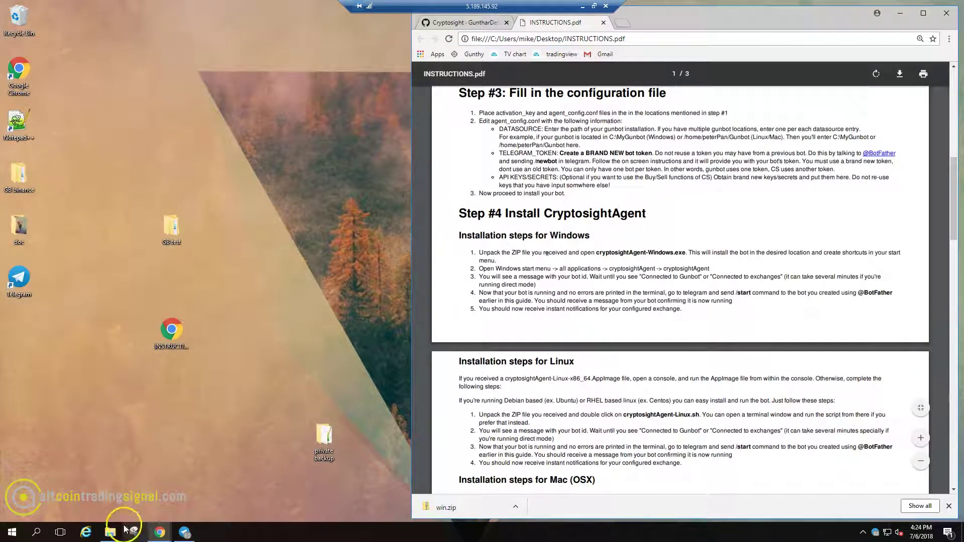
{"action": "left_click", "coordinate": [110, 532]}
{"action": "double_click", "coordinate": [170, 186]}
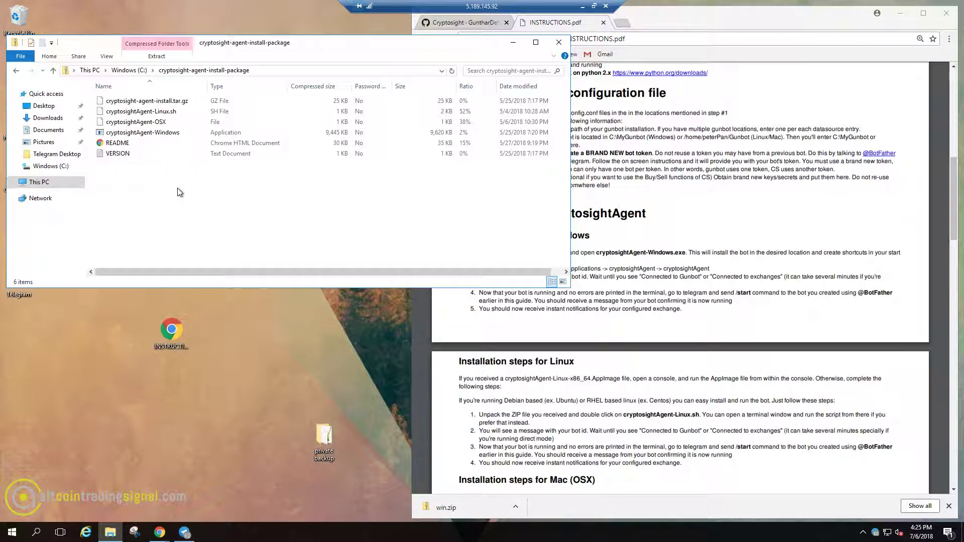
Step: Extract all files of the archive to C:\cryptosight-agent-install-package and close the resulting folder window
{"action": "double_click", "coordinate": [158, 134]}
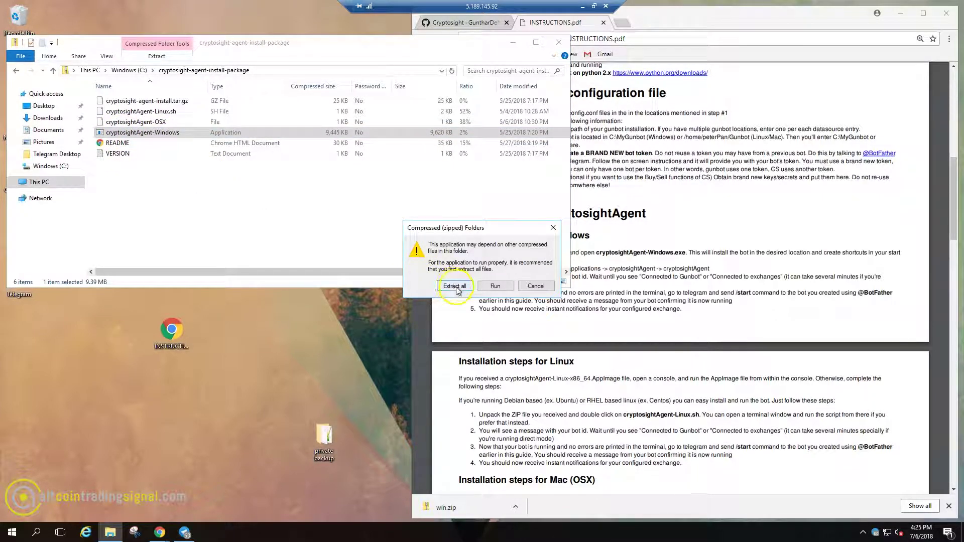
{"action": "left_click", "coordinate": [457, 286]}
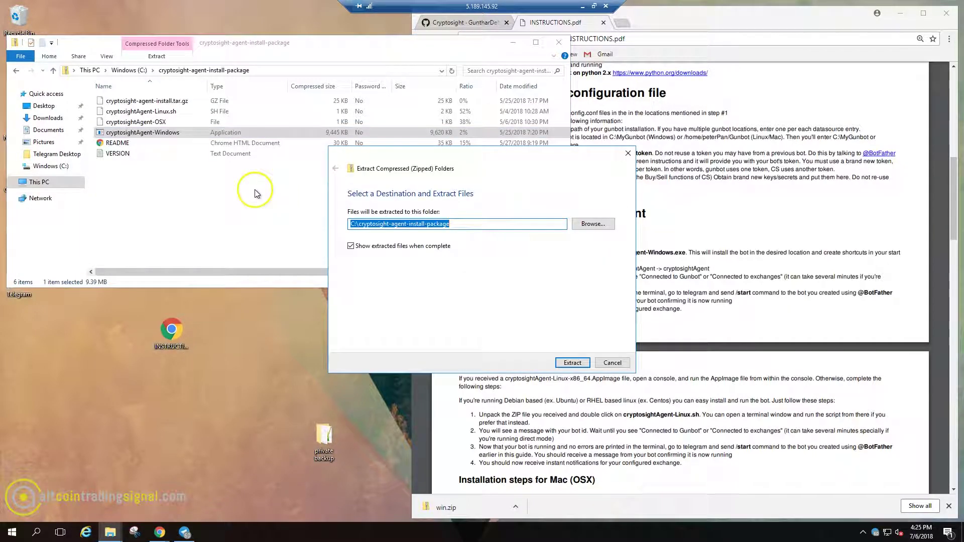
{"action": "left_click", "coordinate": [571, 363]}
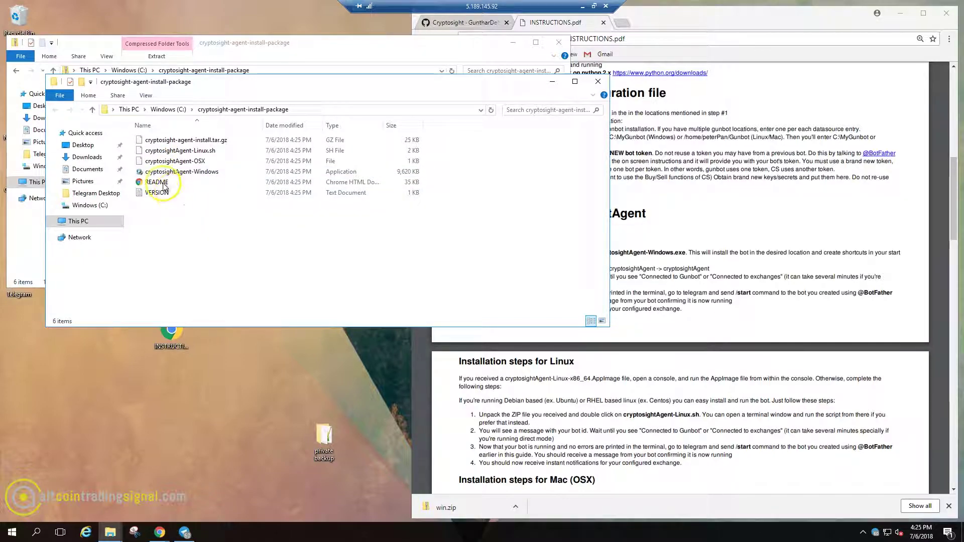
{"action": "left_click", "coordinate": [598, 81]}
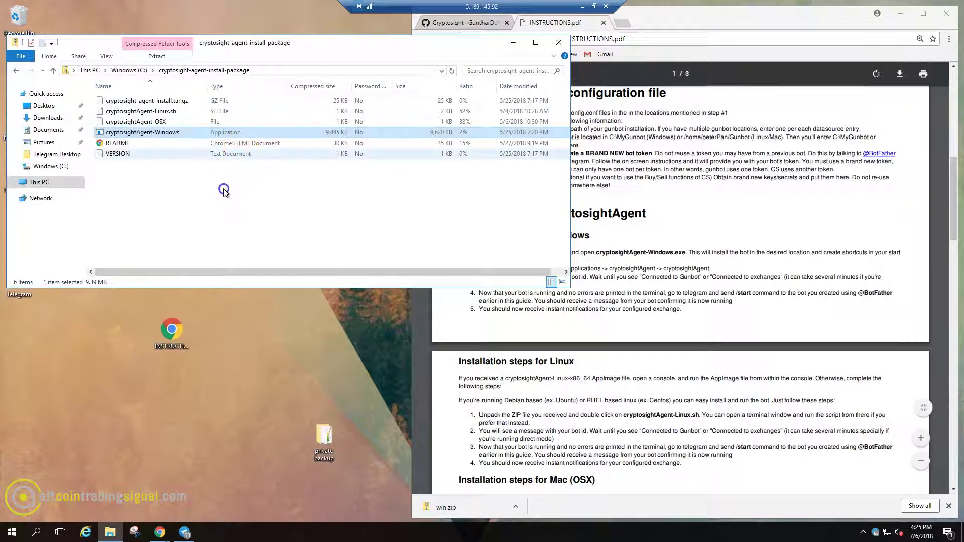
Step: Return to the C: drive, open the extracted cryptosight-agent-install-package folder and launch the cryptosightAgent-Windows installer
{"action": "left_click", "coordinate": [129, 70]}
{"action": "left_click", "coordinate": [172, 221]}
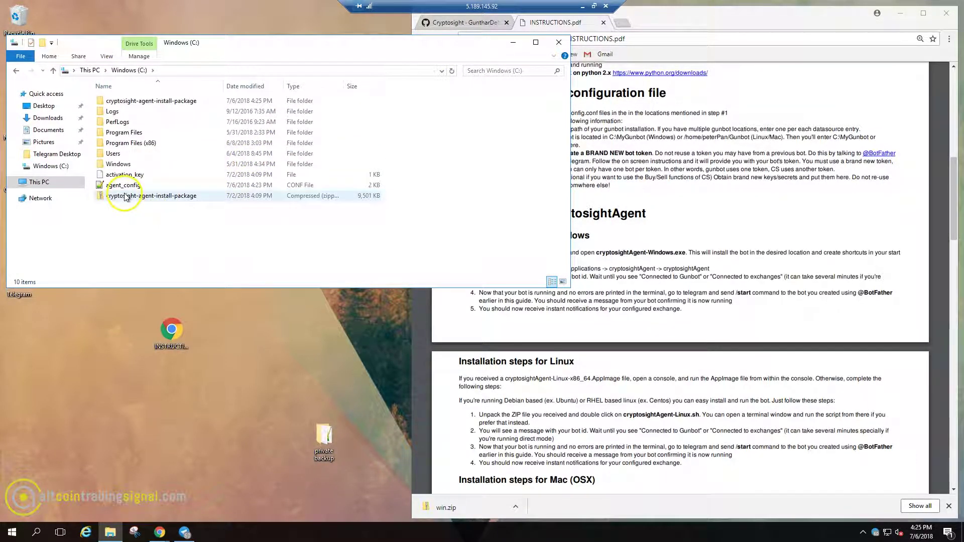
{"action": "left_click", "coordinate": [103, 197]}
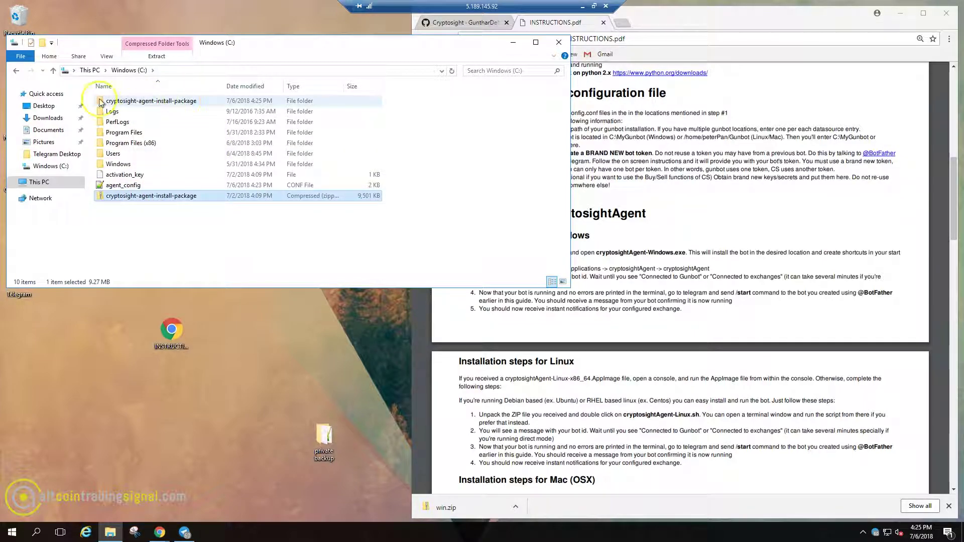
{"action": "double_click", "coordinate": [134, 101]}
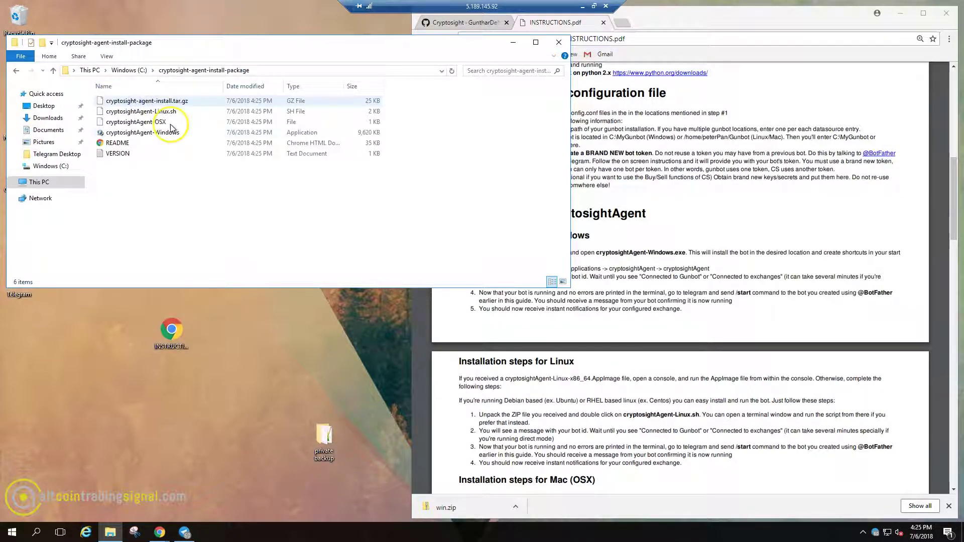
{"action": "left_click", "coordinate": [162, 133]}
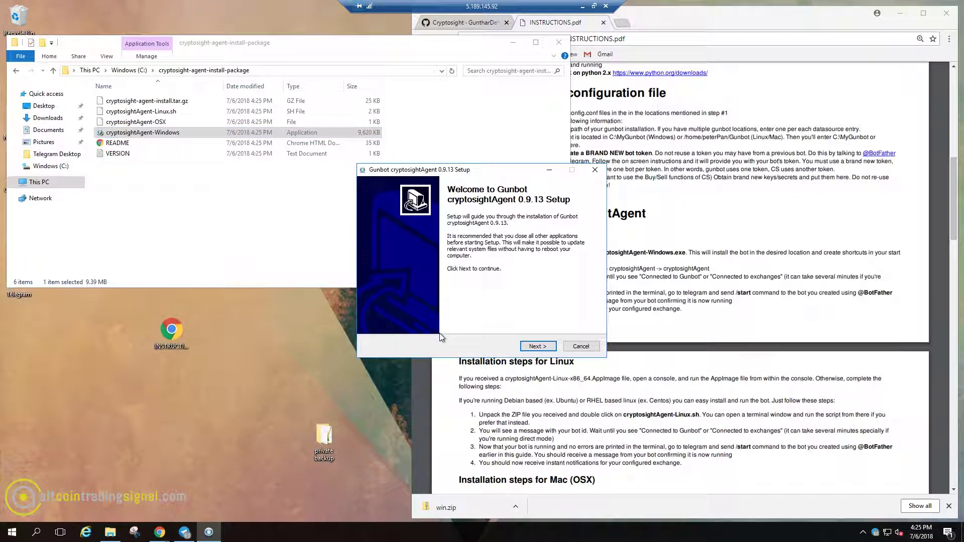
Step: Set the installer's destination folder to C:\cryptosightAgent, install the agent and complete the setup
{"action": "left_click", "coordinate": [535, 347]}
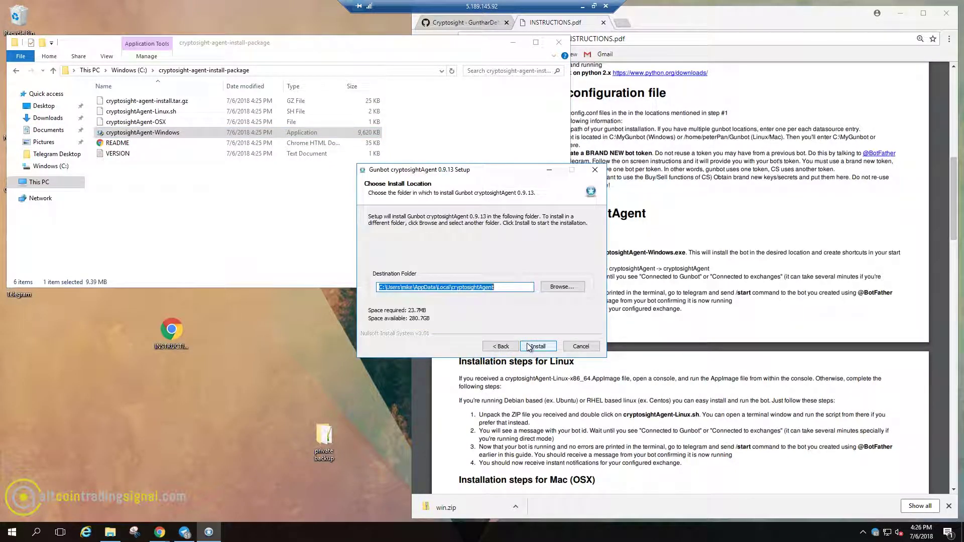
{"action": "left_click", "coordinate": [450, 282]}
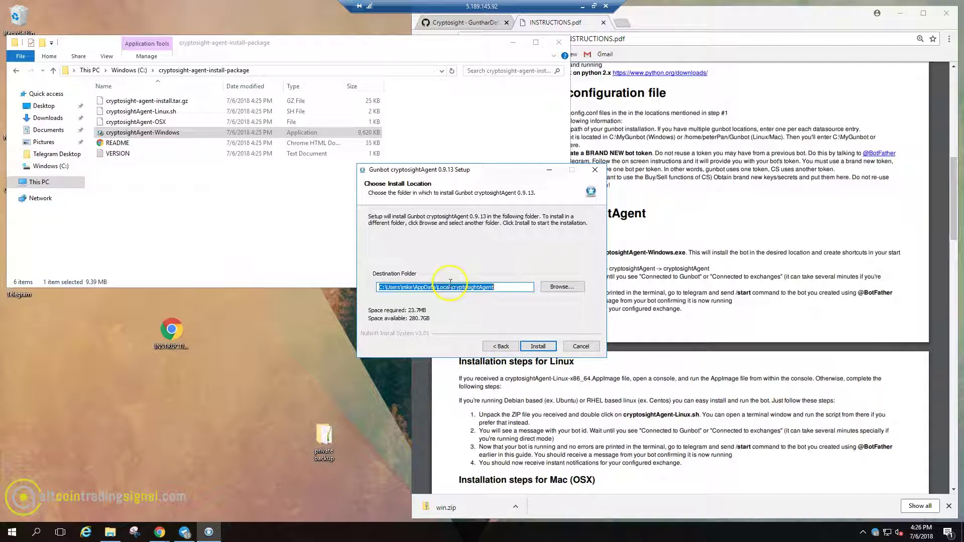
{"action": "left_click", "coordinate": [457, 288]}
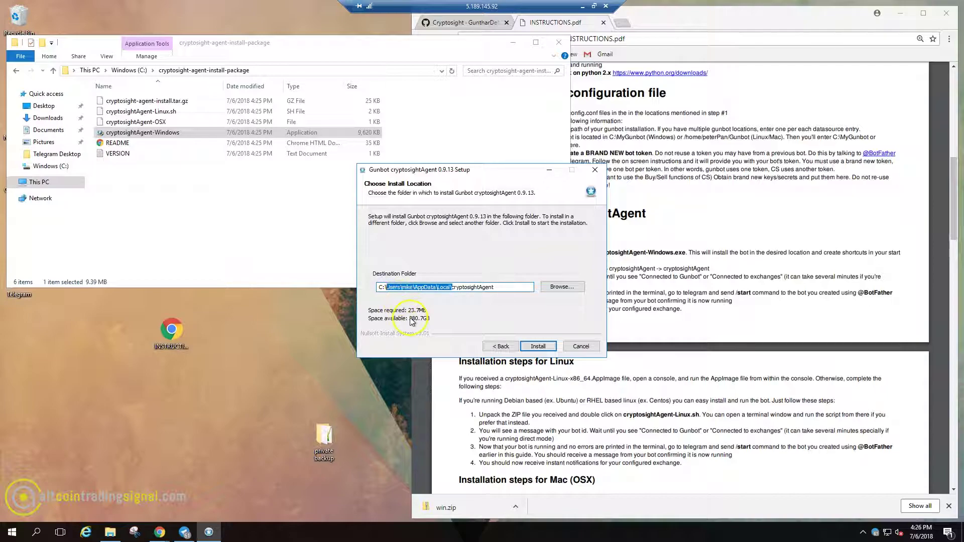
{"action": "key", "text": "BackSpace"}
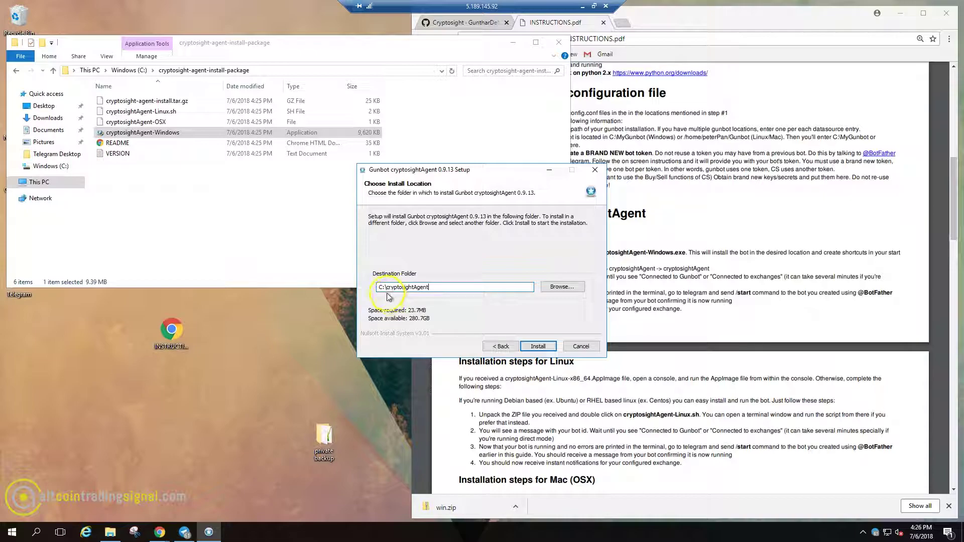
{"action": "left_click", "coordinate": [542, 345]}
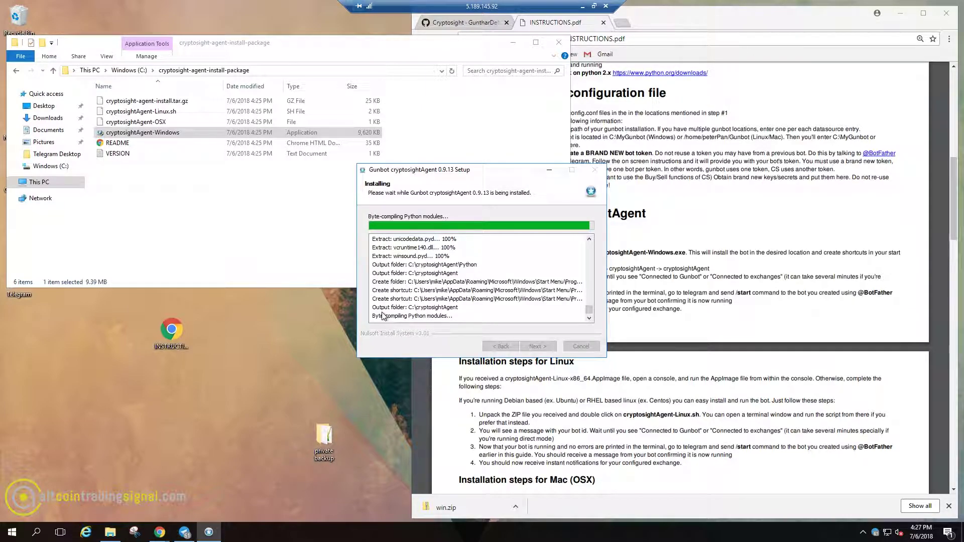
{"action": "left_click", "coordinate": [541, 346]}
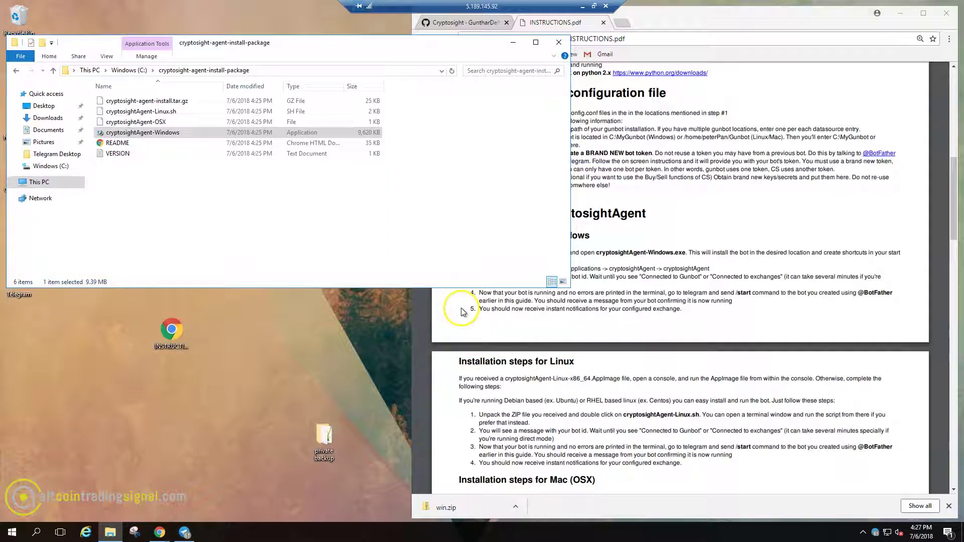
Step: Return to the C: drive and open the cryptosightAgent folder to check the installed agent_config file
{"action": "left_click", "coordinate": [129, 71]}
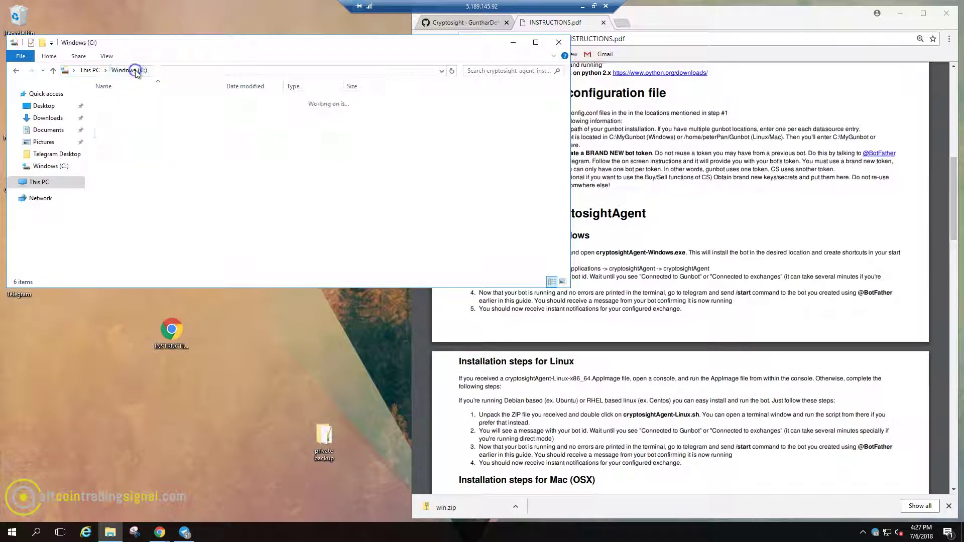
{"action": "left_click", "coordinate": [208, 223]}
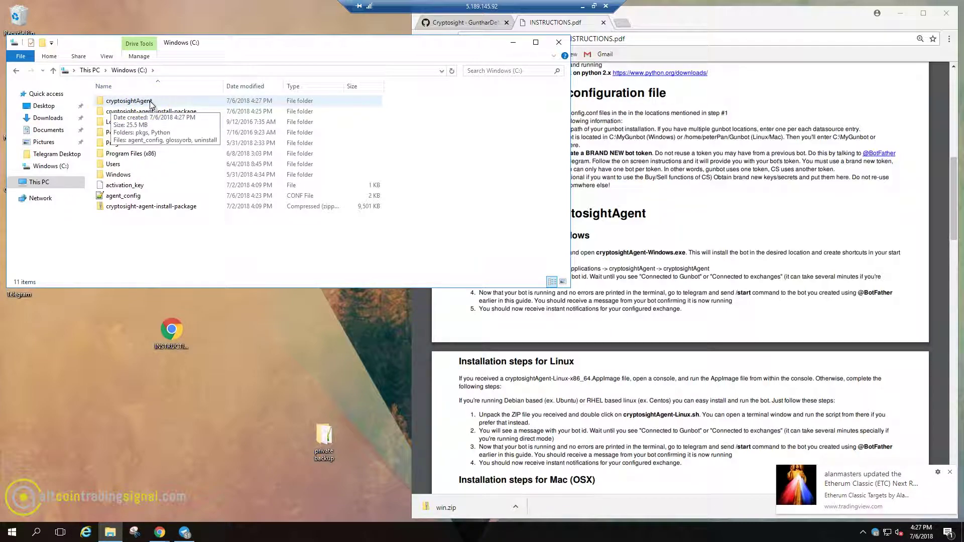
{"action": "double_click", "coordinate": [128, 102]}
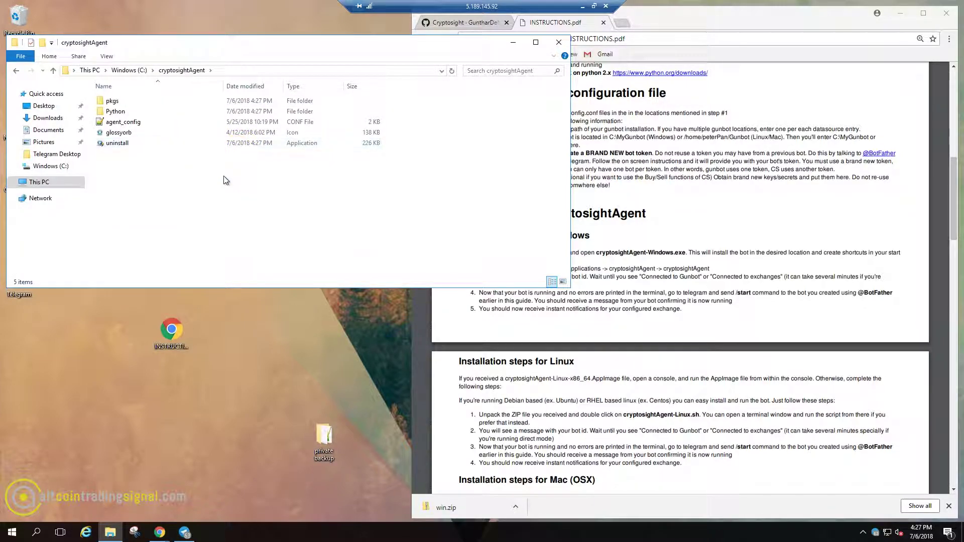
{"action": "left_click", "coordinate": [116, 125]}
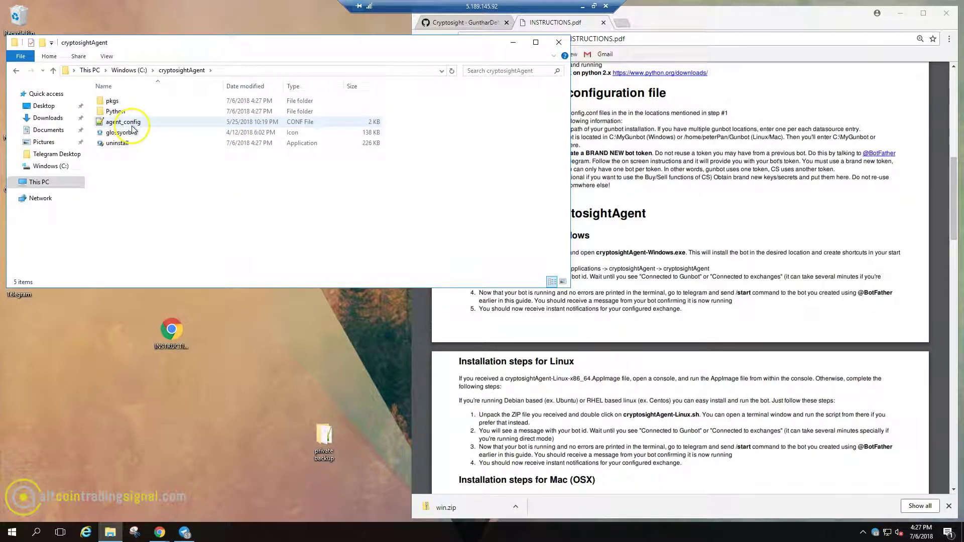
{"action": "left_click", "coordinate": [137, 179]}
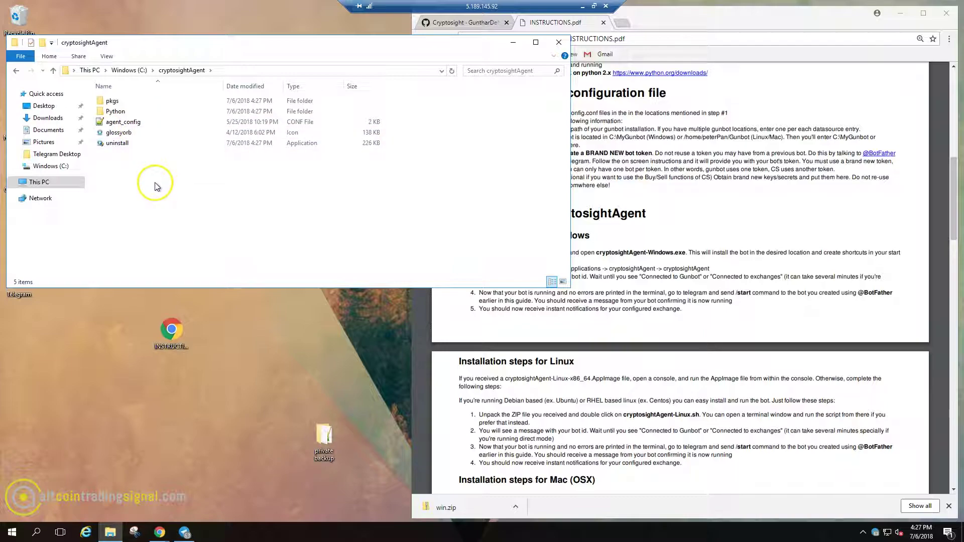
Step: Move agent_config and activation_key from the C: drive into the cryptosightAgent folder, replacing the existing config file and granting administrator permission
{"action": "key", "text": "BackSpace"}
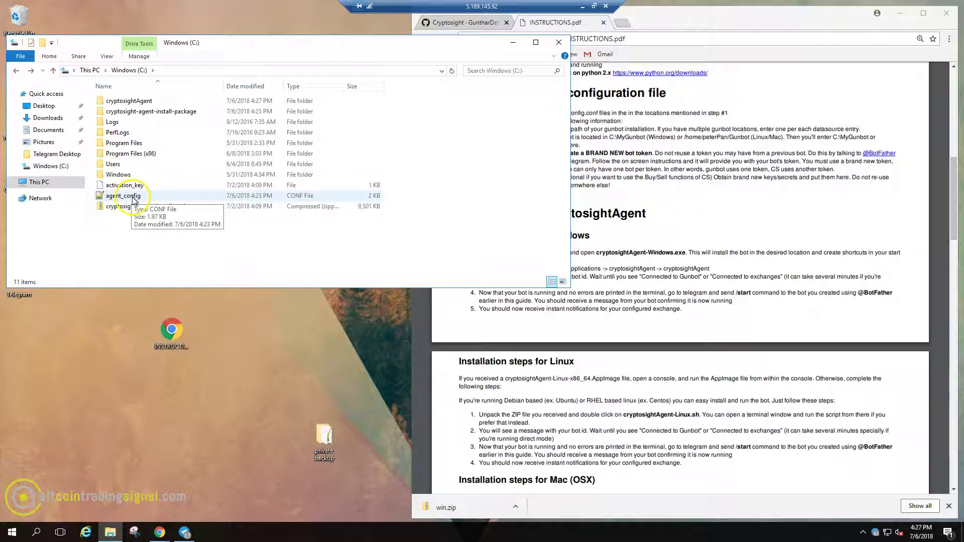
{"action": "left_click_drag", "start_coordinate": [133, 199], "coordinate": [145, 102]}
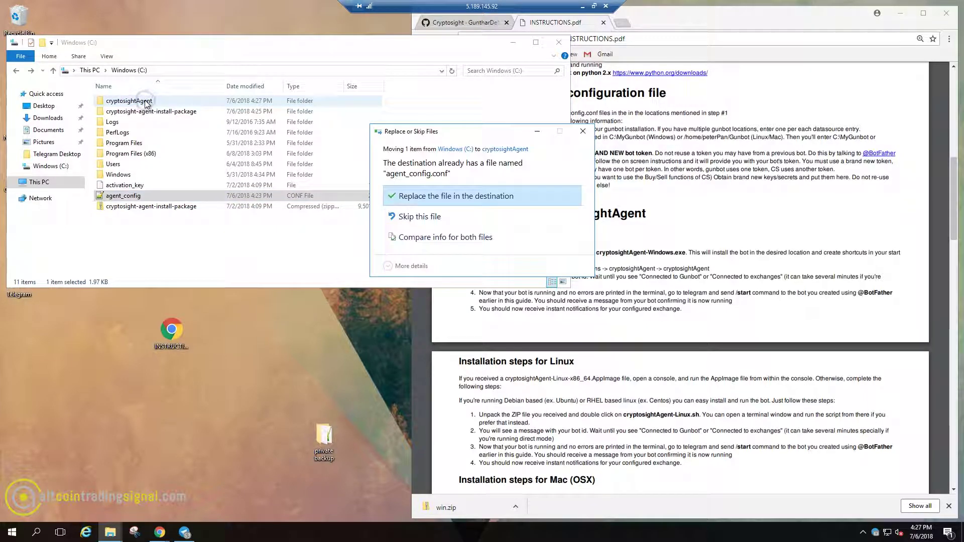
{"action": "left_click", "coordinate": [441, 197]}
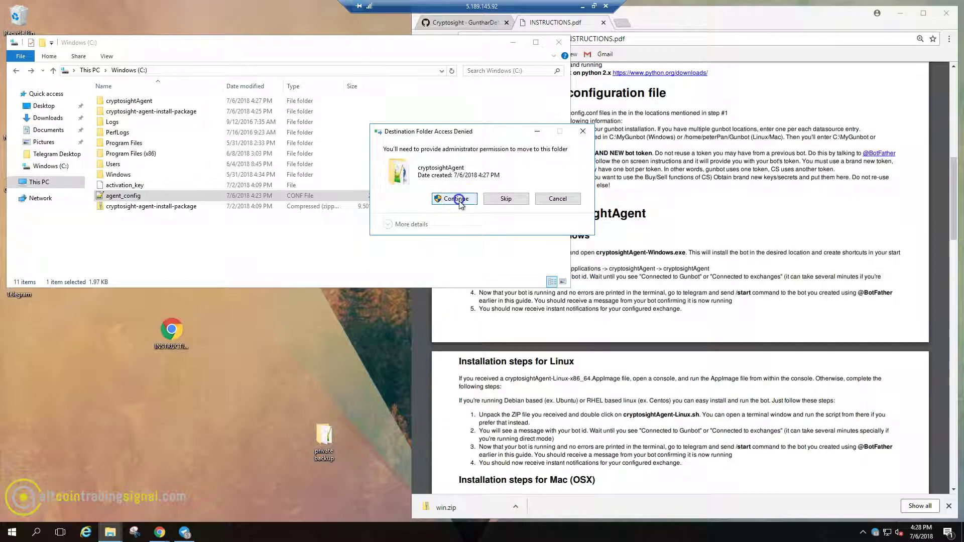
{"action": "left_click", "coordinate": [457, 199]}
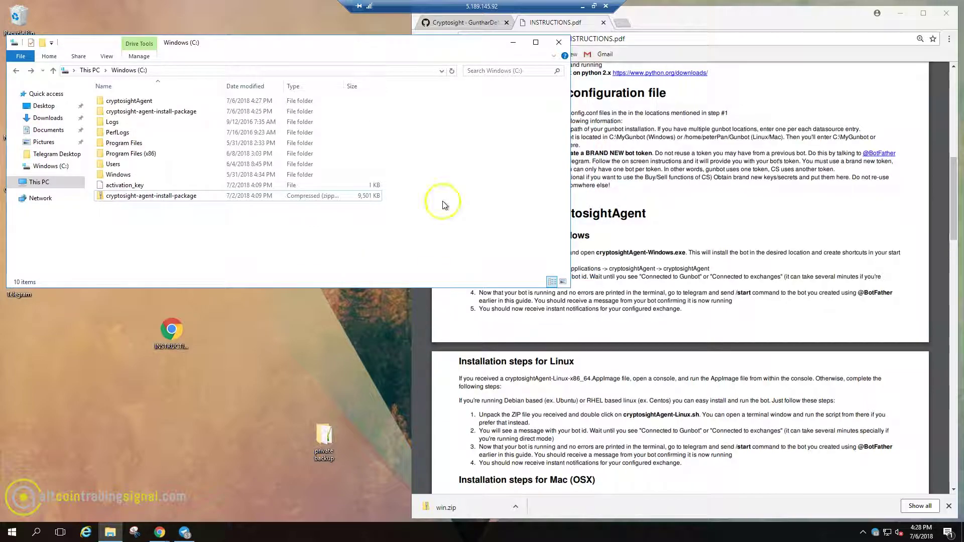
{"action": "left_click", "coordinate": [120, 187]}
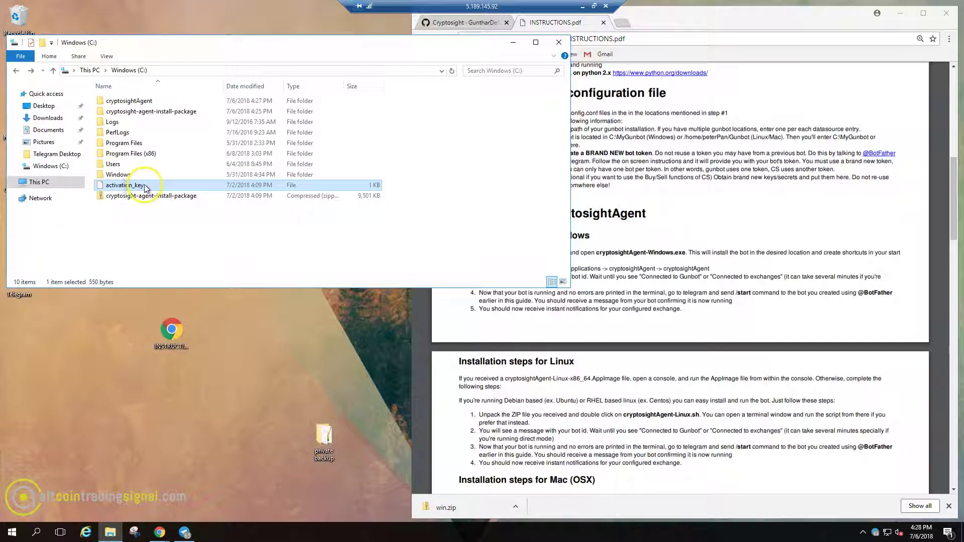
{"action": "left_click_drag", "start_coordinate": [138, 187], "coordinate": [146, 103]}
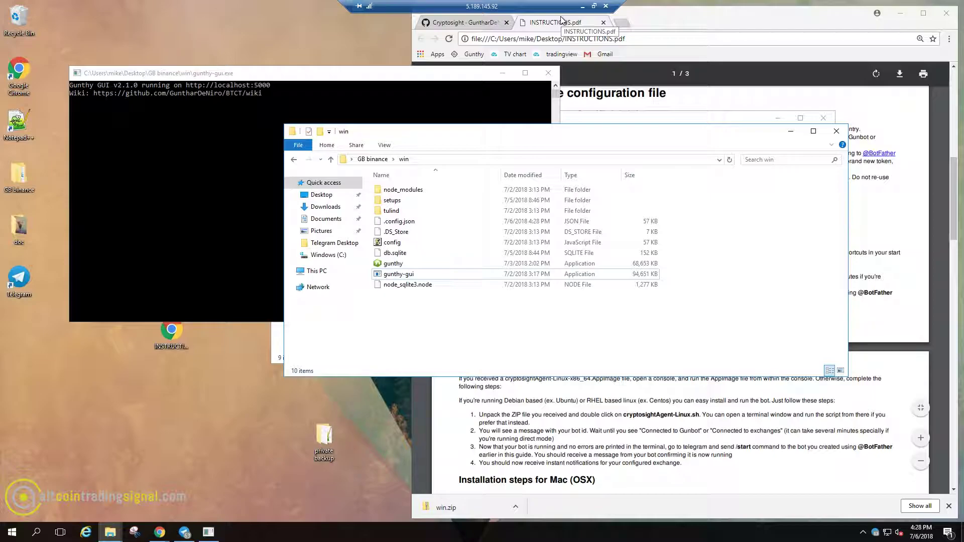
Step: Review the remaining installation and upgrade sections in INSTRUCTIONS.pdf, ending at the Windows installation steps
{"action": "left_click", "coordinate": [558, 24]}
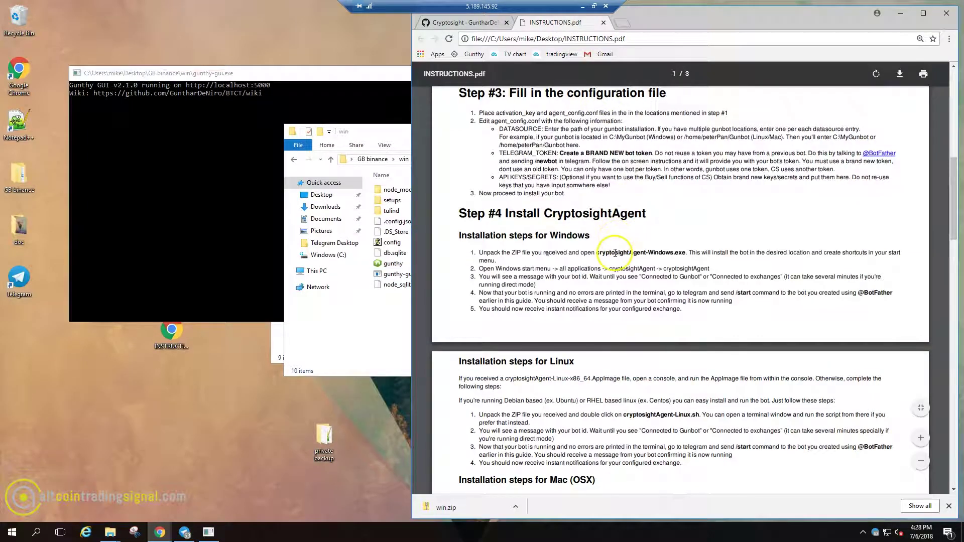
{"action": "scroll", "coordinate": [591, 289], "scroll_direction": "down", "scroll_amount": 8}
{"action": "scroll", "coordinate": [591, 289], "scroll_direction": "down", "scroll_amount": 3}
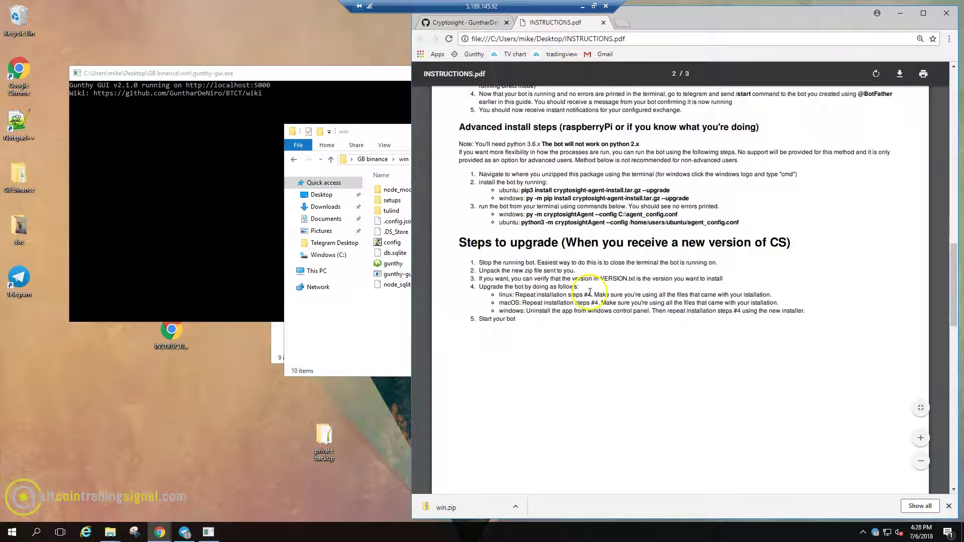
{"action": "scroll", "coordinate": [590, 292], "scroll_direction": "up", "scroll_amount": 7}
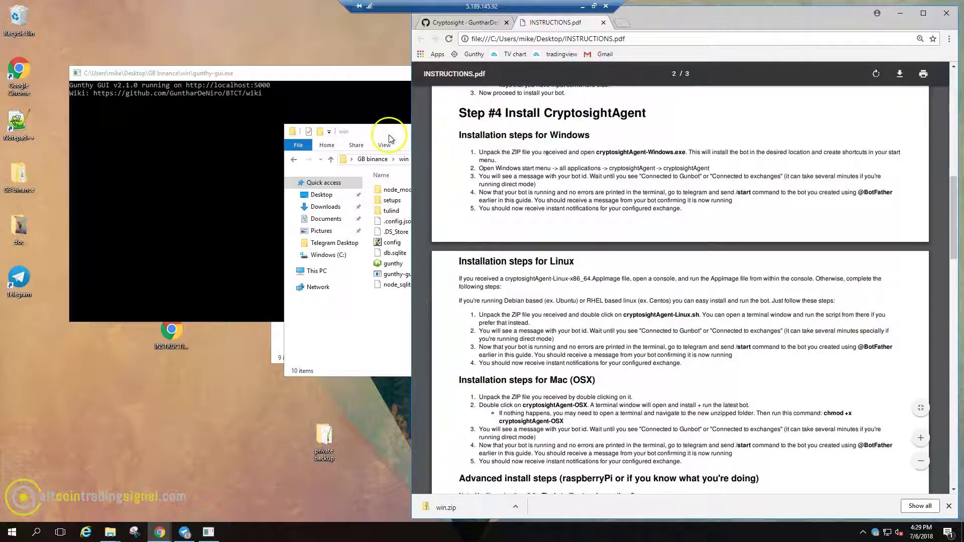
Step: Move the win folder window aside, load the Gunthy GUI in a new browser tab and open its settings page
{"action": "left_click_drag", "start_coordinate": [388, 135], "coordinate": [216, 179]}
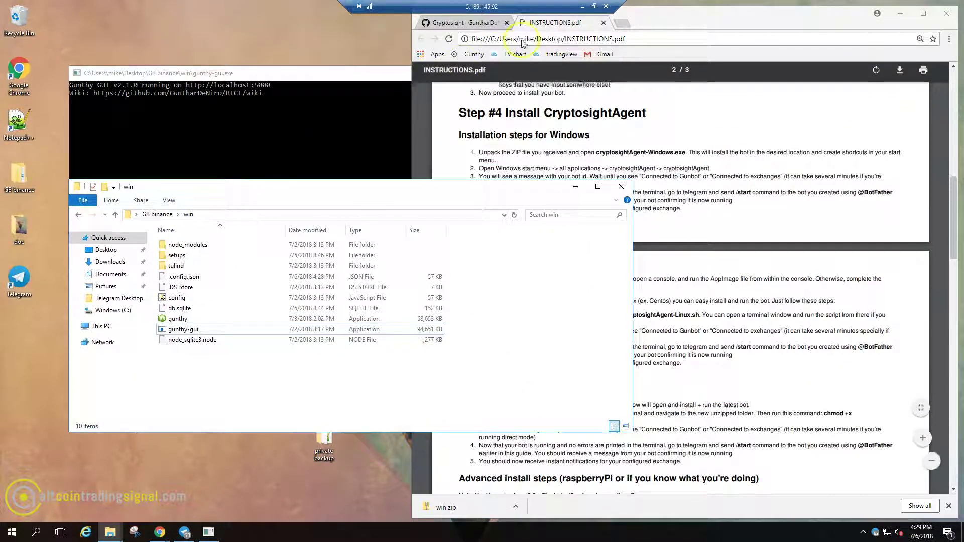
{"action": "left_click", "coordinate": [622, 22]}
{"action": "left_click", "coordinate": [474, 54]}
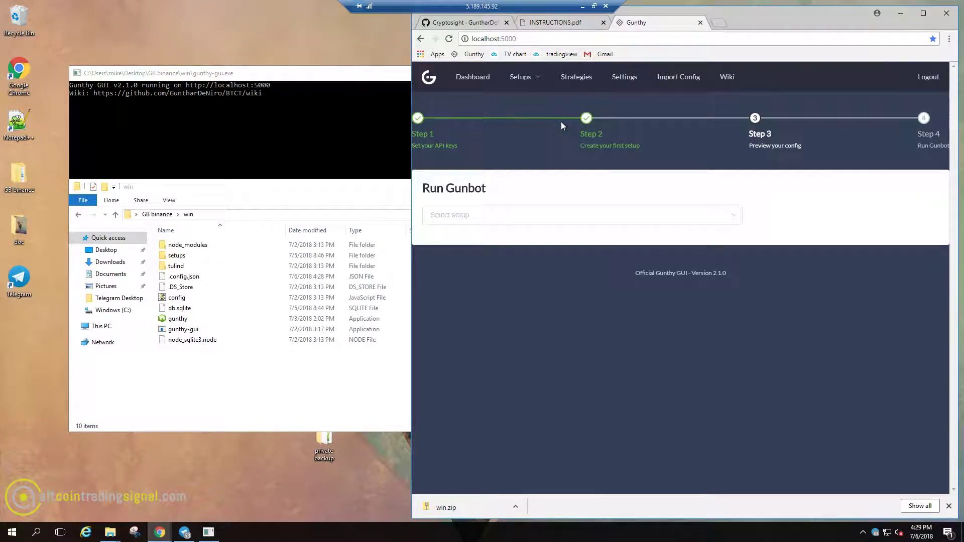
{"action": "left_click", "coordinate": [638, 81]}
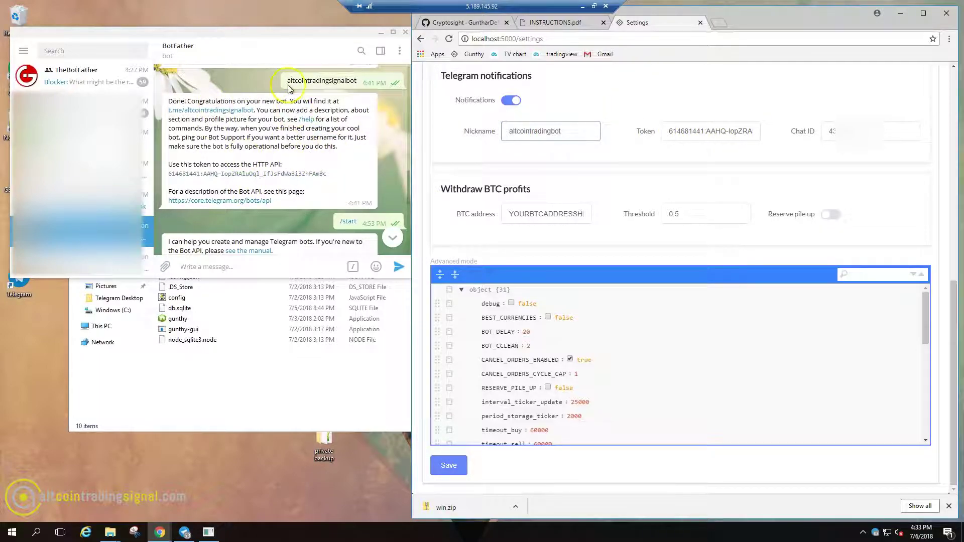
Step: In Telegram, review the bot creation messages in the BotFather chat and the profile of userinfobot
{"action": "left_click", "coordinate": [227, 143]}
{"action": "scroll", "coordinate": [227, 143], "scroll_direction": "up", "scroll_amount": 3}
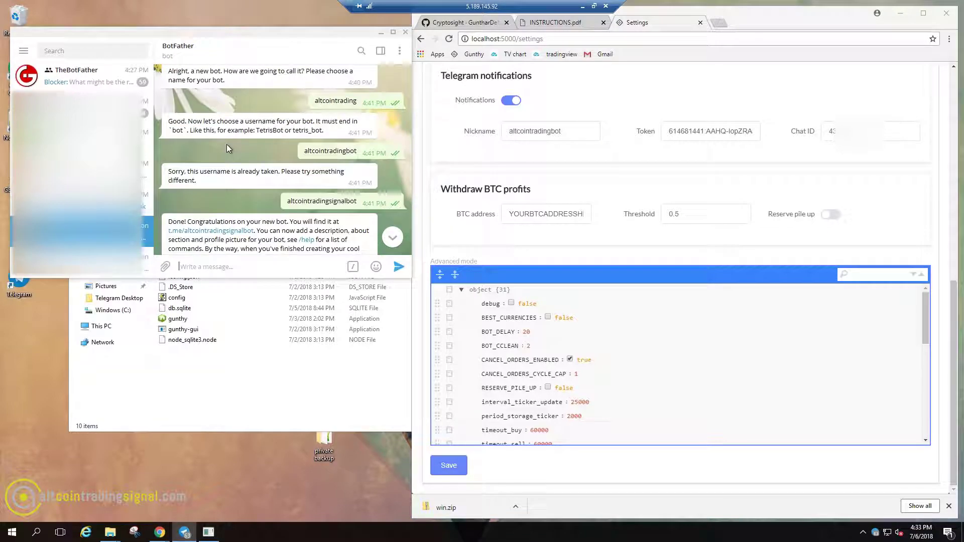
{"action": "left_click", "coordinate": [218, 161]}
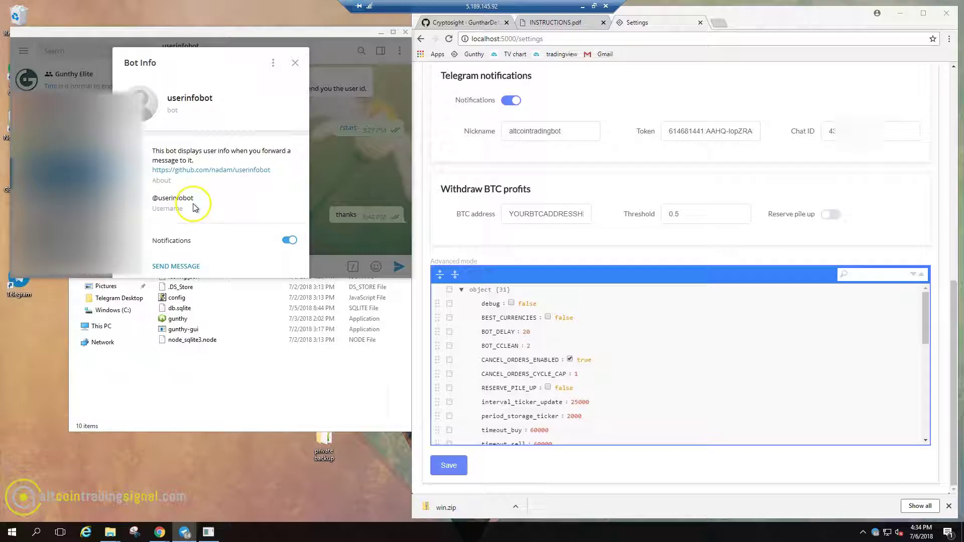
{"action": "left_click", "coordinate": [328, 169]}
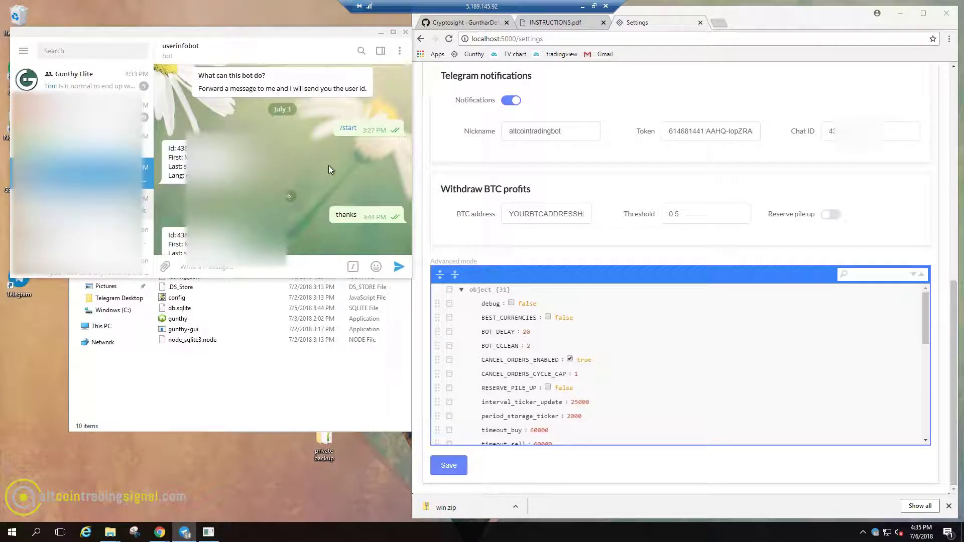
Step: Check the Chat ID in the Telegram notifications settings against the userinfobot chat and save the Gunbot settings
{"action": "left_click", "coordinate": [323, 167]}
{"action": "left_click_drag", "start_coordinate": [864, 132], "coordinate": [807, 131]}
{"action": "left_click", "coordinate": [773, 107]}
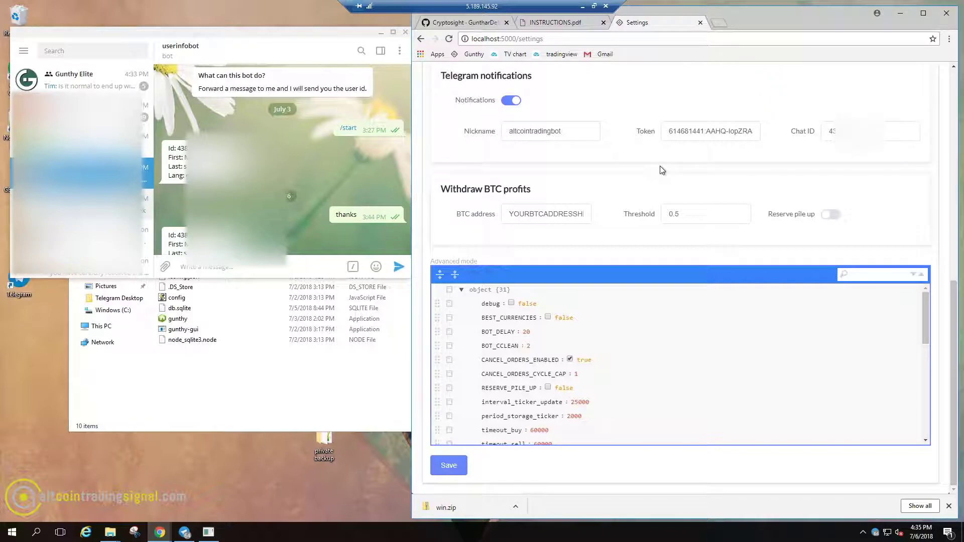
{"action": "left_click", "coordinate": [454, 467]}
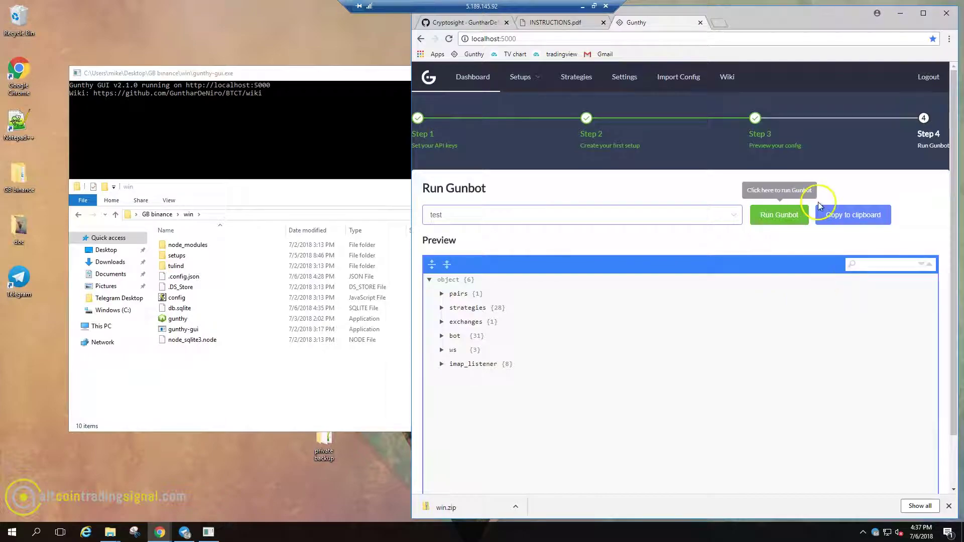
Step: Run Gunbot with the test setup and view its logs
{"action": "left_click", "coordinate": [786, 219]}
{"action": "scroll", "coordinate": [427, 351], "scroll_direction": "down", "scroll_amount": 5}
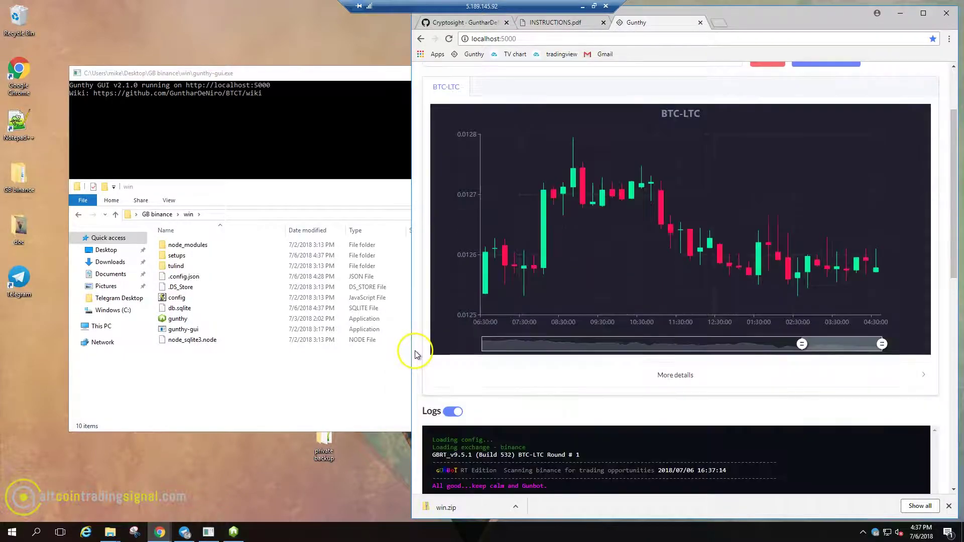
{"action": "scroll", "coordinate": [421, 358], "scroll_direction": "down", "scroll_amount": 2}
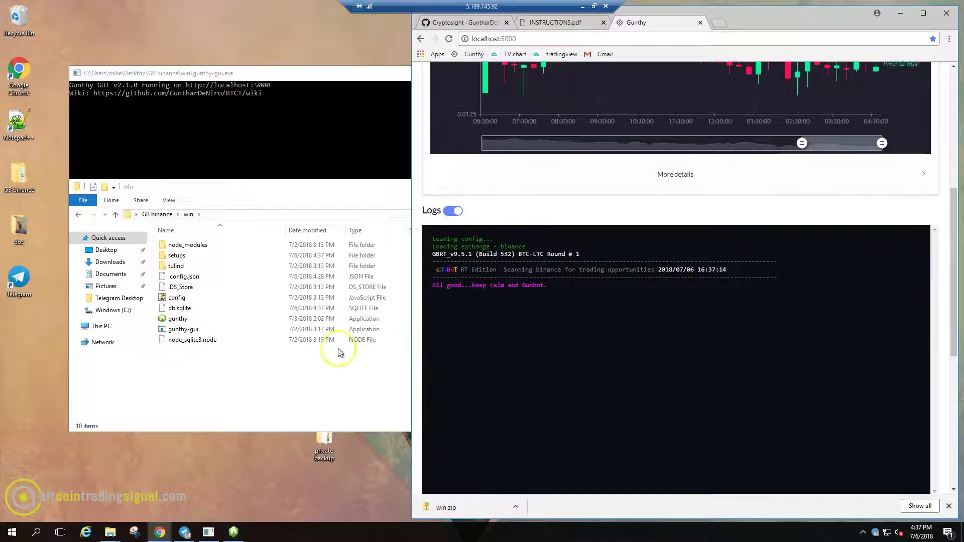
Step: Search Windows for "crypto", try to launch cryptosightAgent and dismiss its terminal window
{"action": "left_click", "coordinate": [36, 535]}
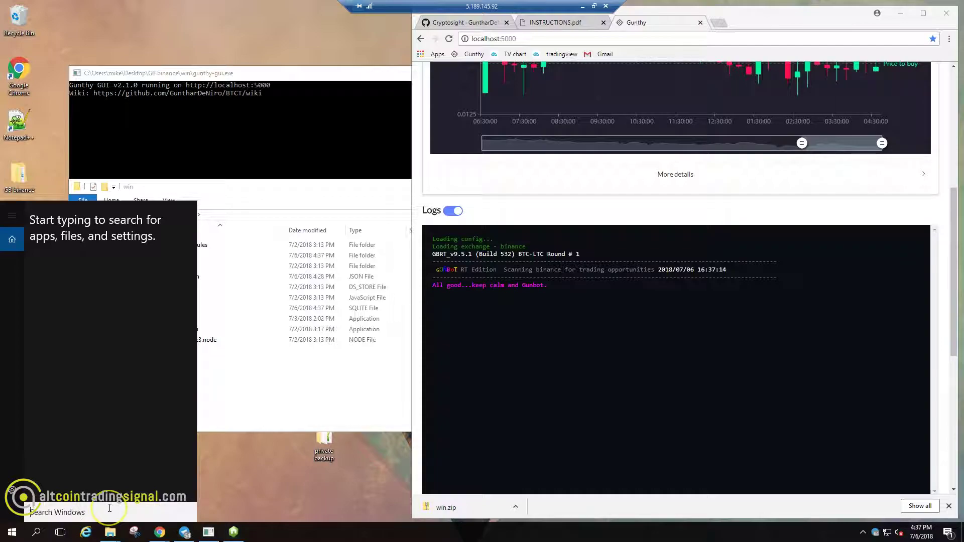
{"action": "type", "text": "crypto"}
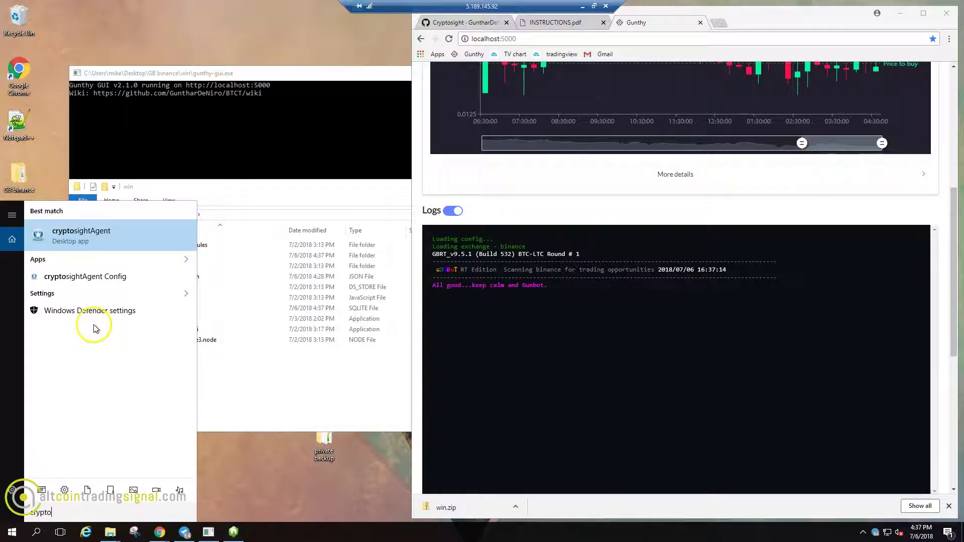
{"action": "left_click", "coordinate": [61, 237]}
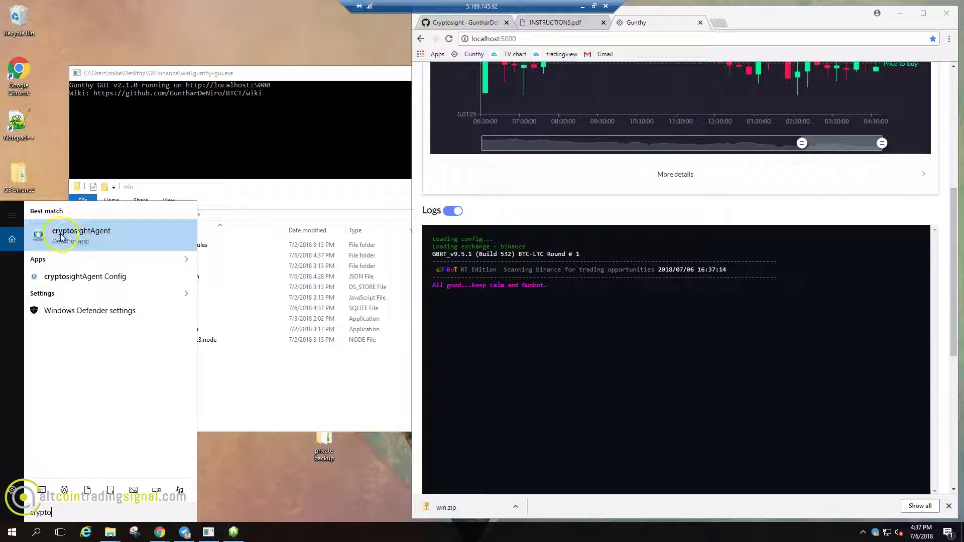
{"action": "left_click", "coordinate": [106, 236]}
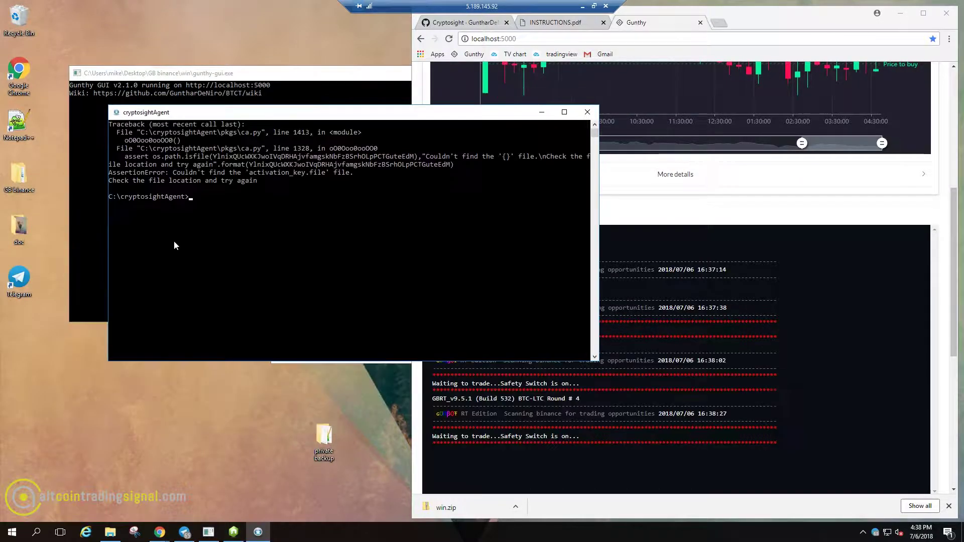
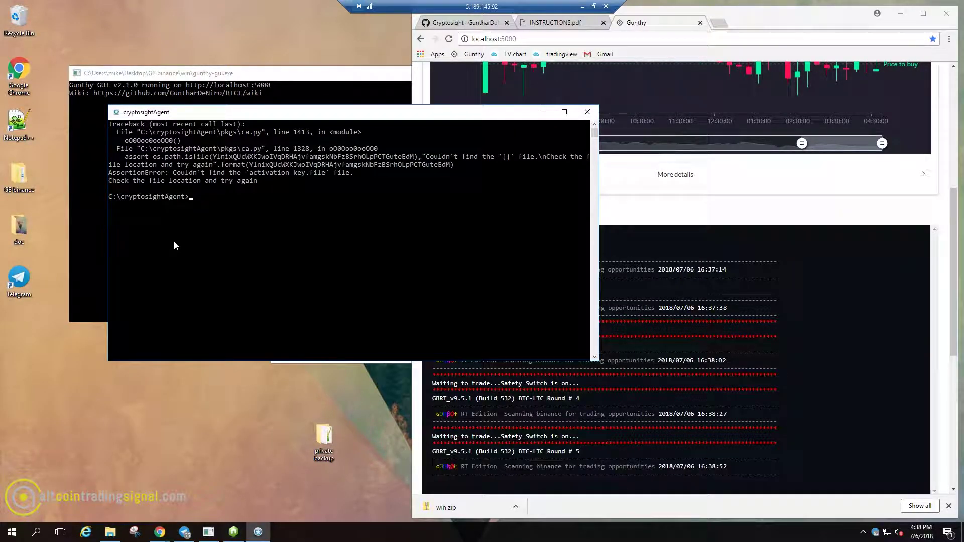
{"action": "left_click_drag", "start_coordinate": [459, 111], "coordinate": [410, 149]}
{"action": "left_click", "coordinate": [538, 150]}
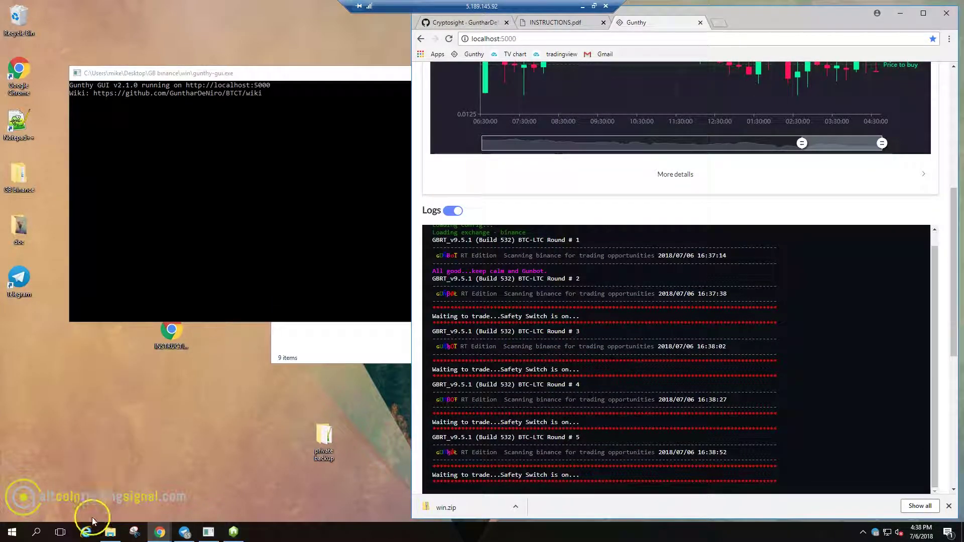
Step: In File Explorer, copy the activation_key file from the cryptosightAgent folder to the root of the C: drive
{"action": "right_click", "coordinate": [105, 536]}
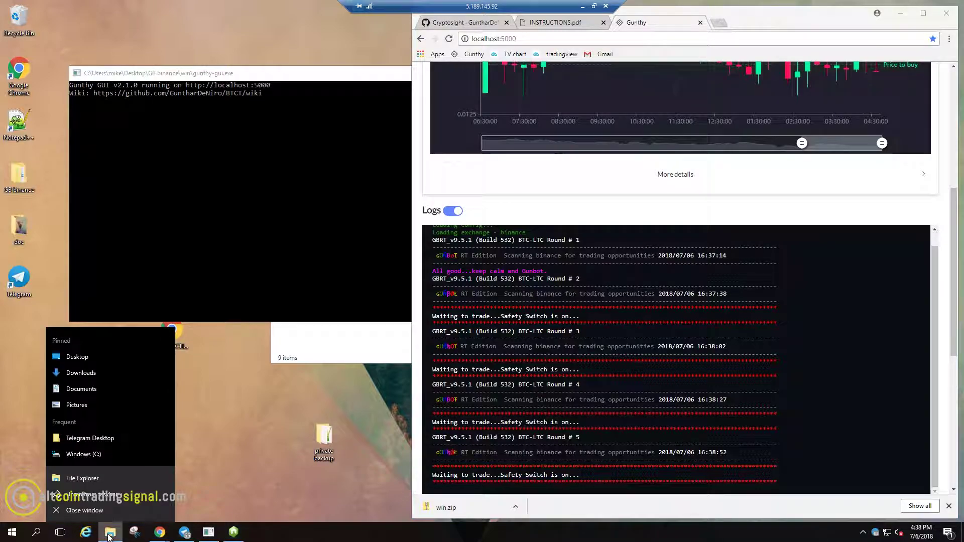
{"action": "left_click", "coordinate": [108, 537]}
{"action": "left_click", "coordinate": [109, 537]}
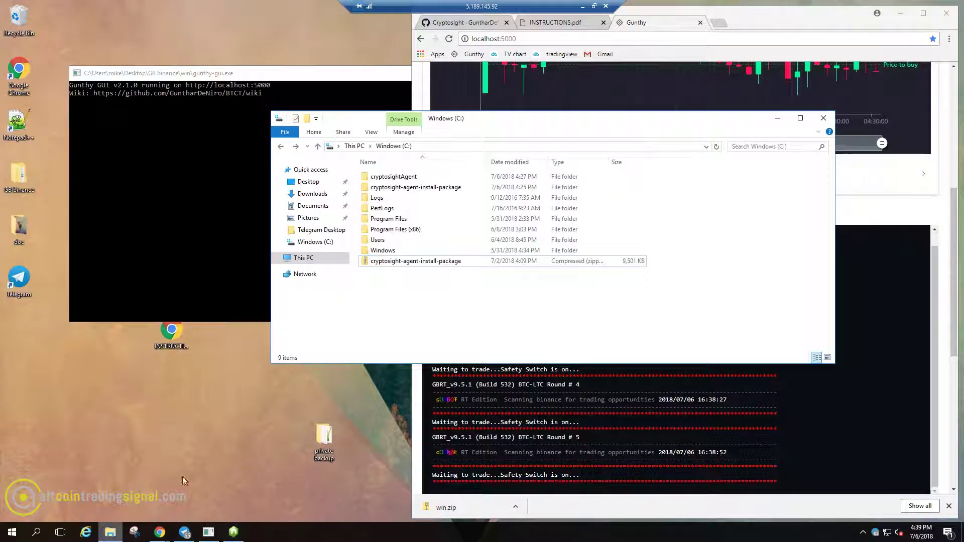
{"action": "double_click", "coordinate": [402, 176]}
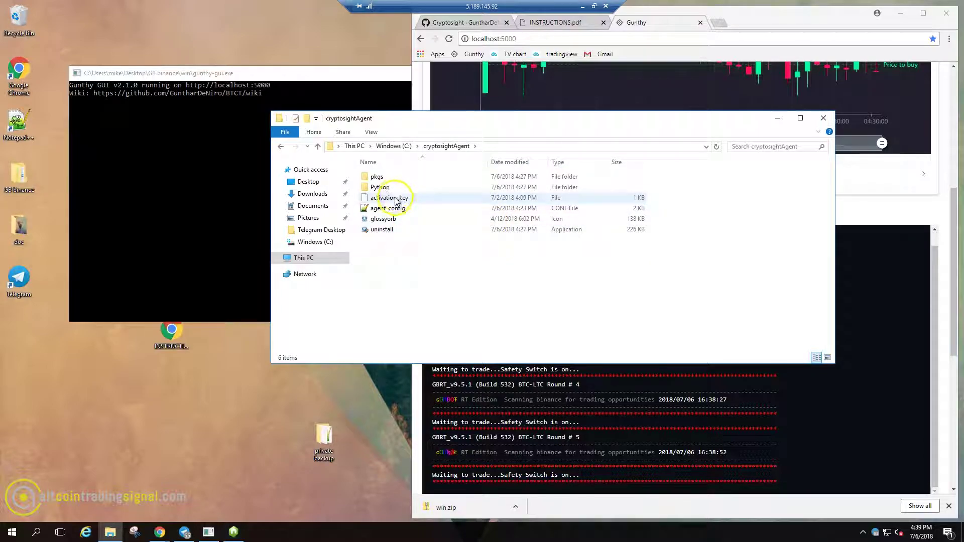
{"action": "right_click", "coordinate": [395, 199]}
{"action": "left_click", "coordinate": [432, 279]}
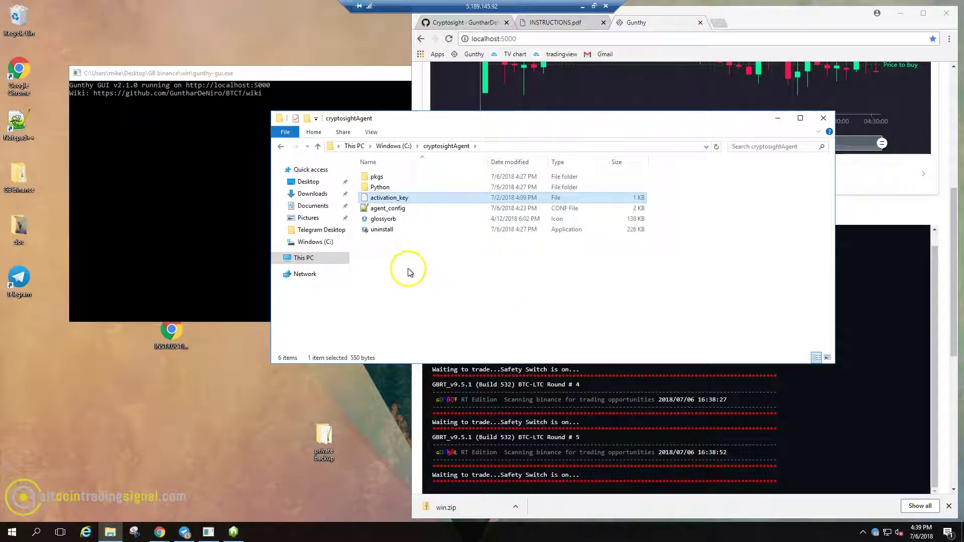
{"action": "key", "text": "alt+Left"}
{"action": "right_click", "coordinate": [409, 296]}
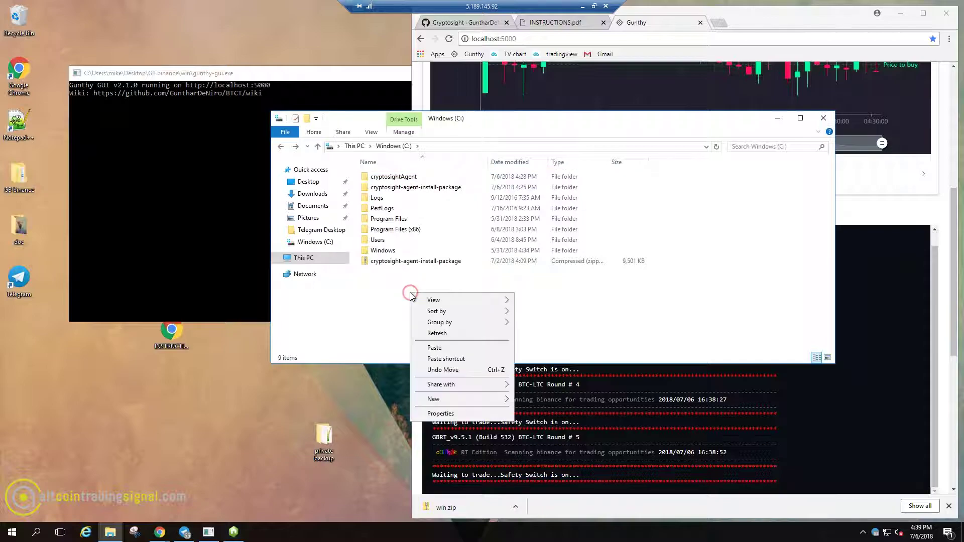
{"action": "left_click", "coordinate": [462, 344]}
{"action": "left_click", "coordinate": [455, 198]}
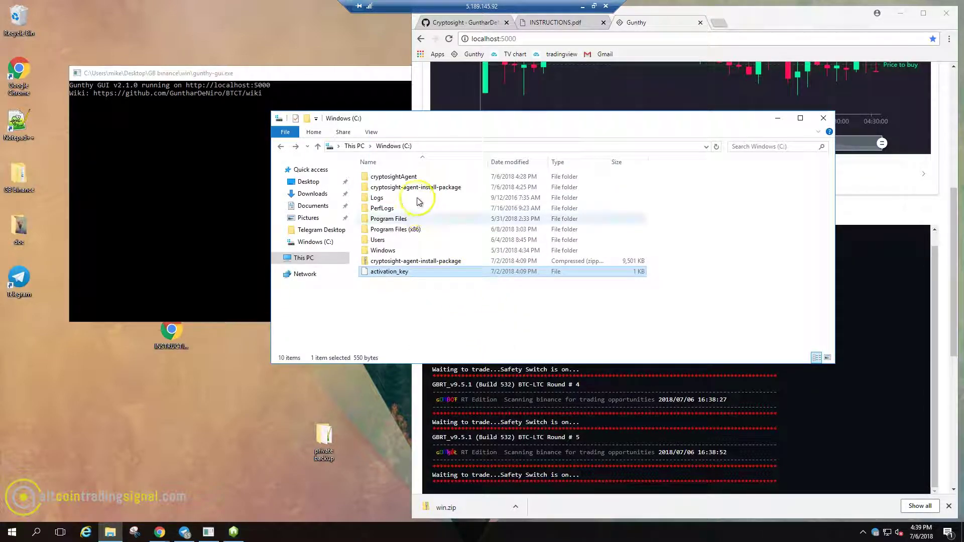
Step: Copy the agent_config file from the cryptosightAgent folder to the root of the C: drive, granting administrator permission
{"action": "double_click", "coordinate": [414, 179]}
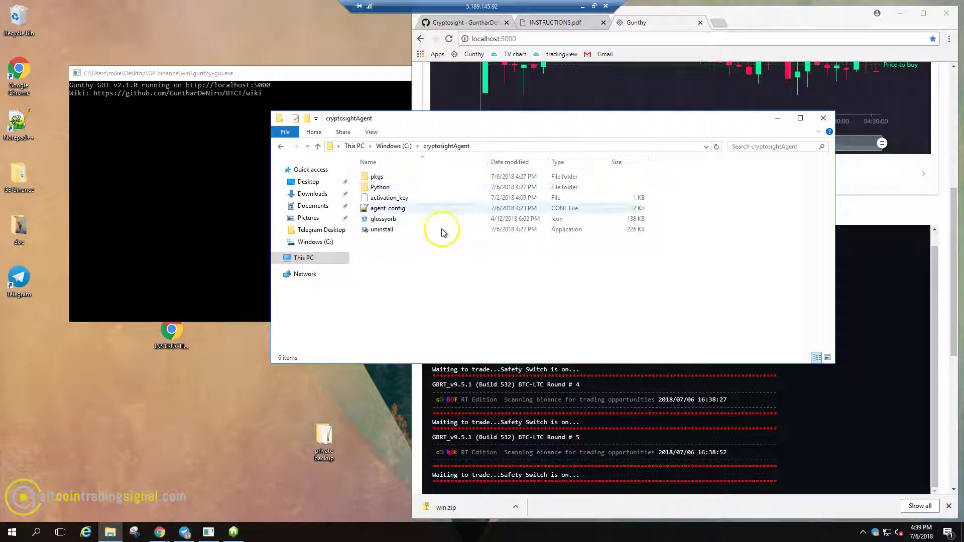
{"action": "right_click", "coordinate": [396, 210]}
{"action": "left_click", "coordinate": [436, 302]}
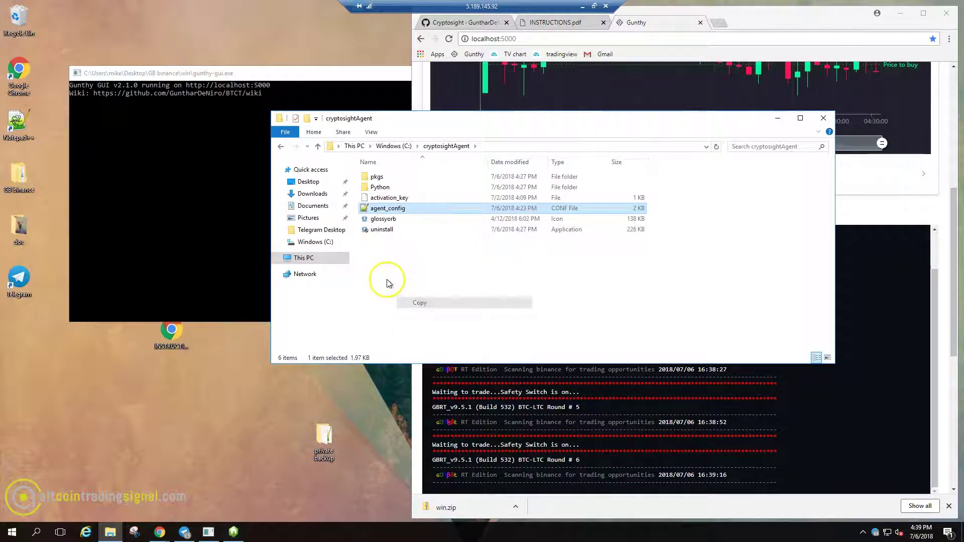
{"action": "key", "text": "alt+Up"}
{"action": "right_click", "coordinate": [401, 297]}
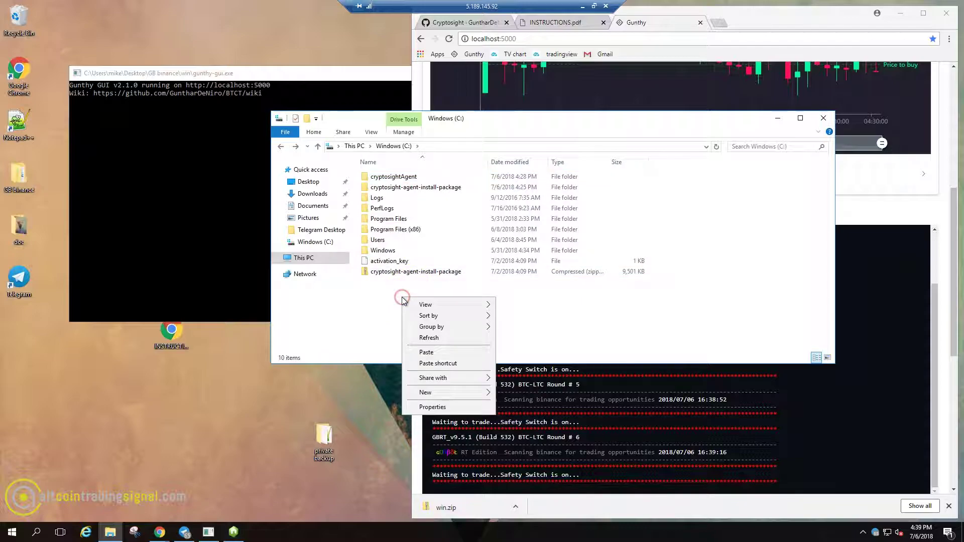
{"action": "left_click", "coordinate": [442, 353]}
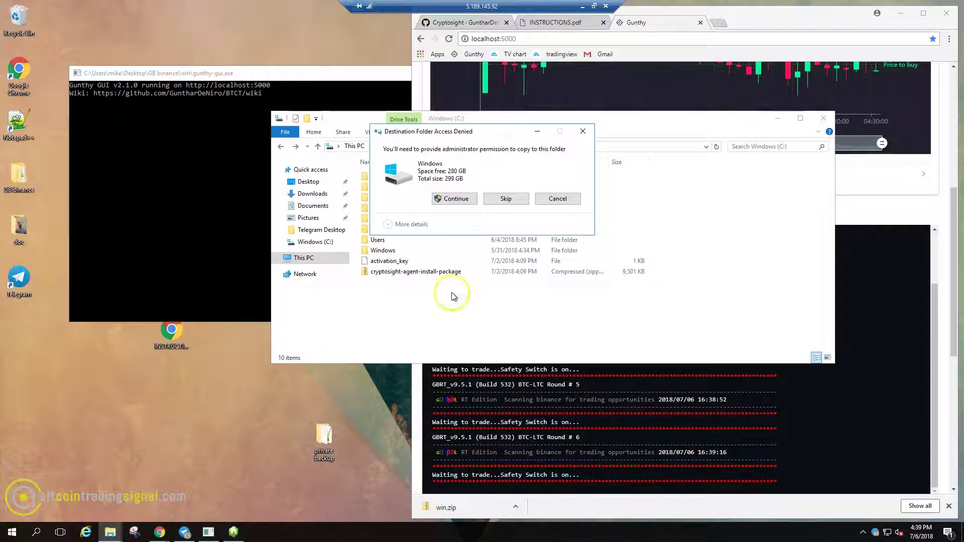
{"action": "left_click", "coordinate": [458, 199]}
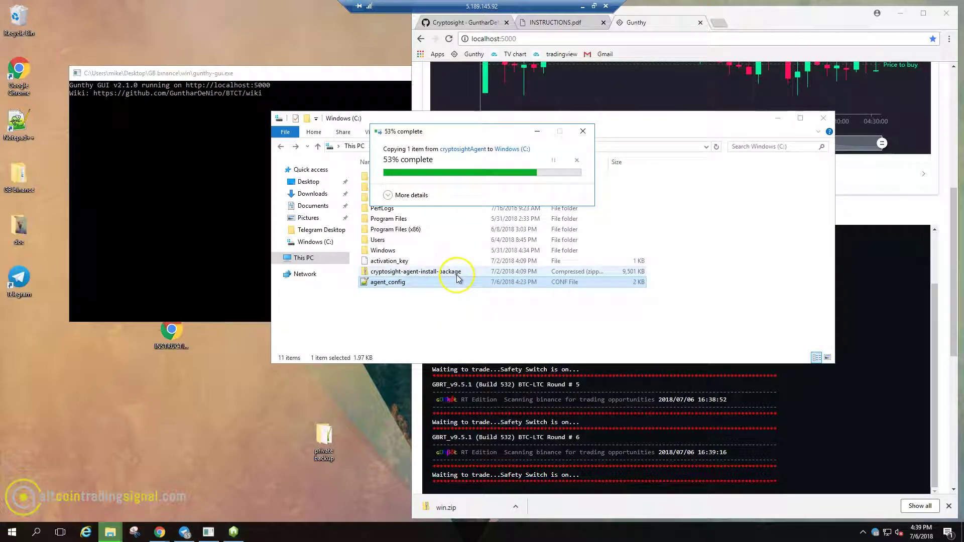
{"action": "left_click", "coordinate": [405, 296]}
{"action": "double_click", "coordinate": [404, 177]}
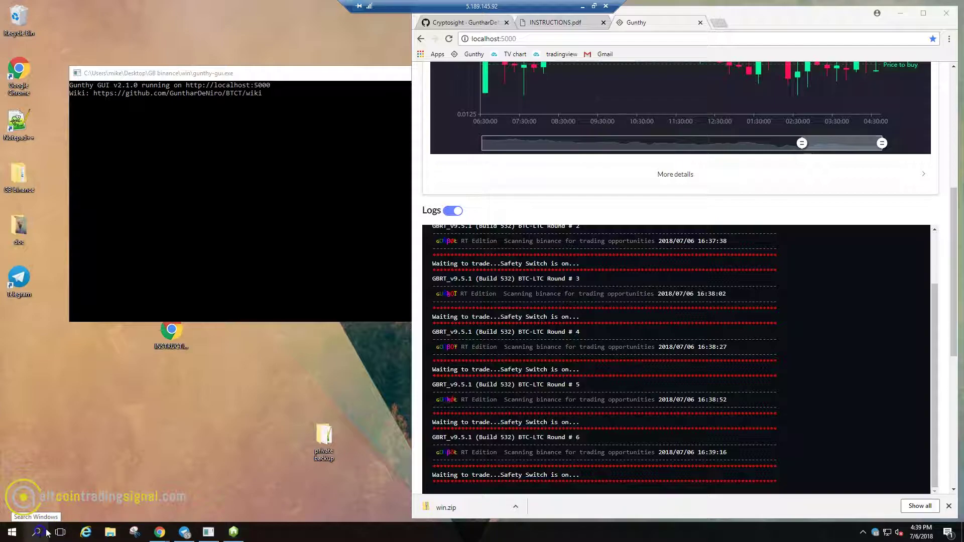
Step: Search Windows for "cryp" and launch the cryptosightAgent desktop app
{"action": "left_click", "coordinate": [36, 532]}
{"action": "type", "text": "cryp"}
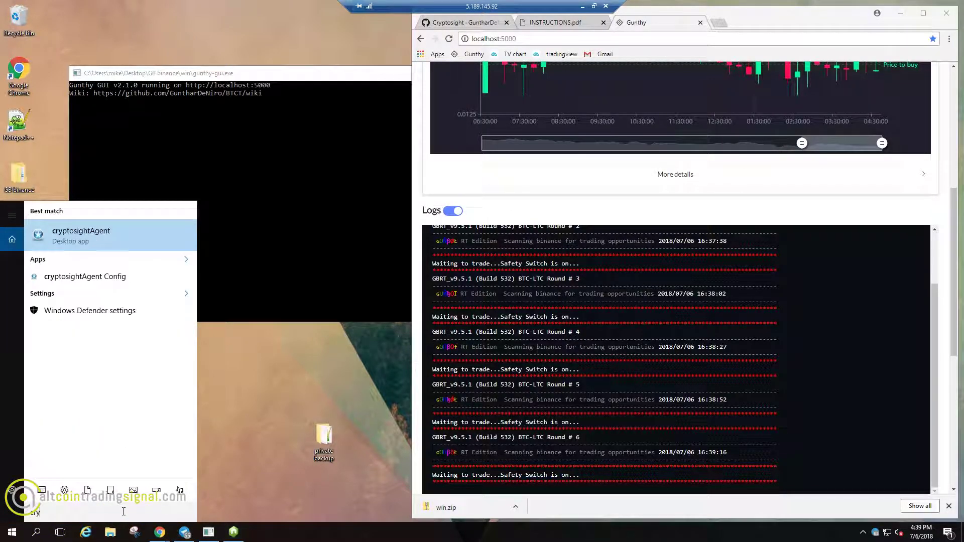
{"action": "left_click", "coordinate": [95, 243]}
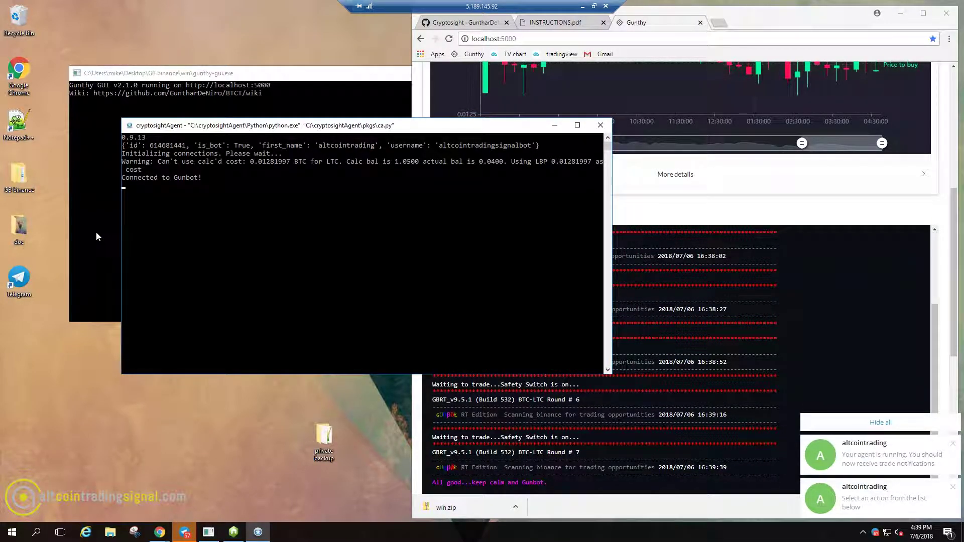
{"action": "left_click", "coordinate": [120, 235]}
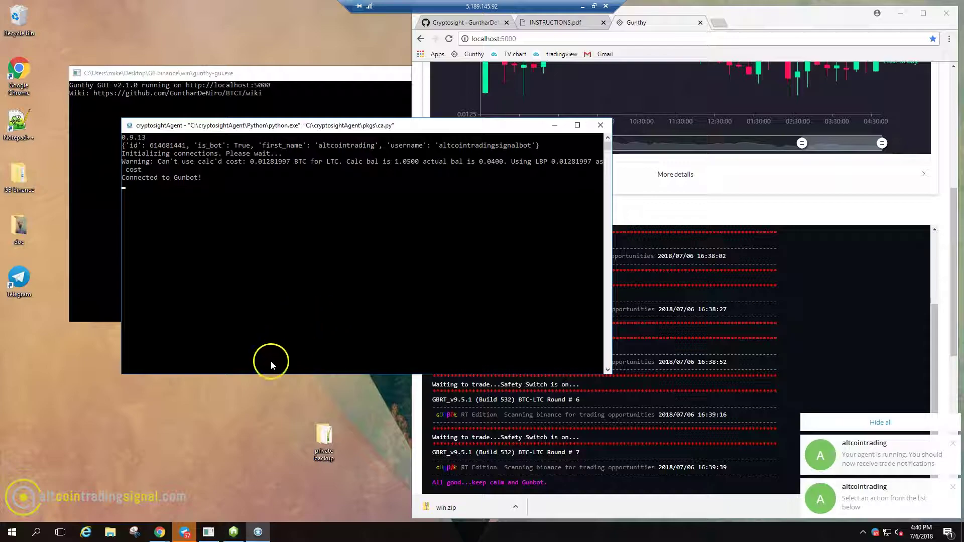
{"action": "left_click", "coordinate": [233, 526]}
{"action": "left_click", "coordinate": [455, 146]}
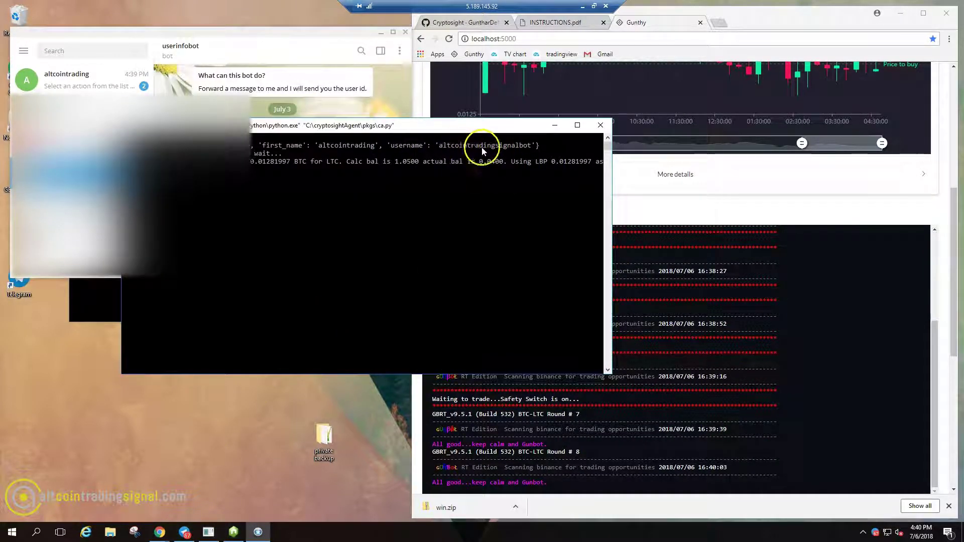
{"action": "left_click", "coordinate": [105, 52]}
{"action": "type", "text": "@altcointradingsignalbot"}
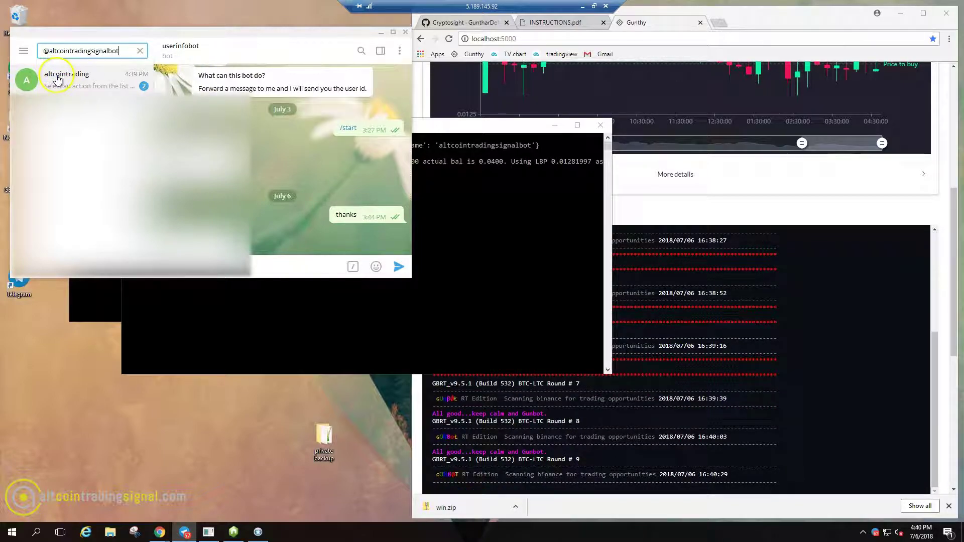
{"action": "left_click", "coordinate": [58, 79]}
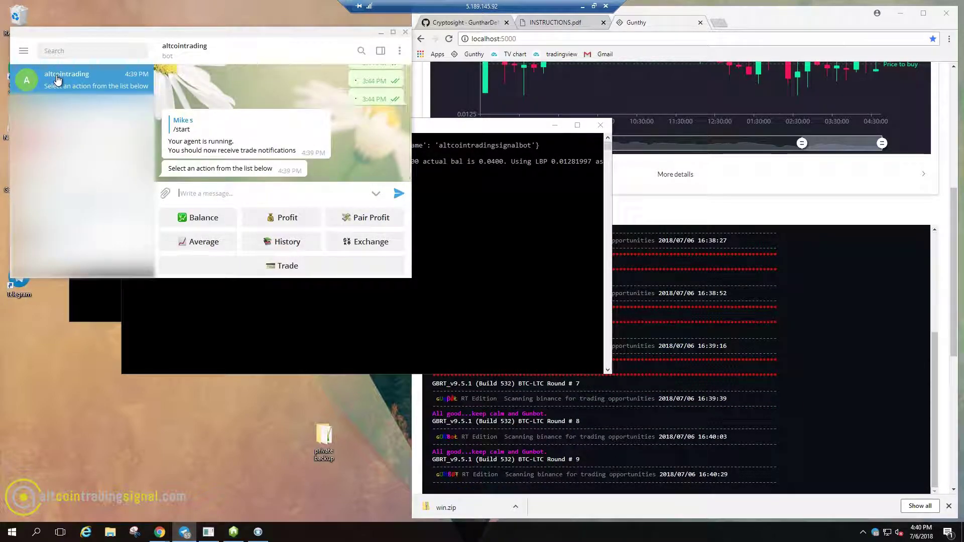
Step: Send /start to the altcointrading bot and enlarge the Telegram window
{"action": "left_click", "coordinate": [409, 176]}
{"action": "scroll", "coordinate": [351, 100], "scroll_direction": "up", "scroll_amount": 3}
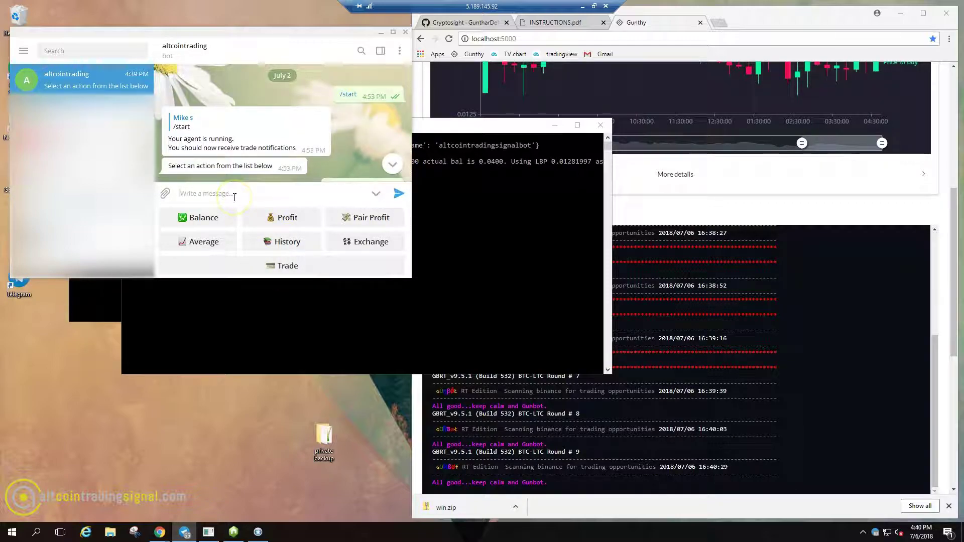
{"action": "key", "text": "Return"}
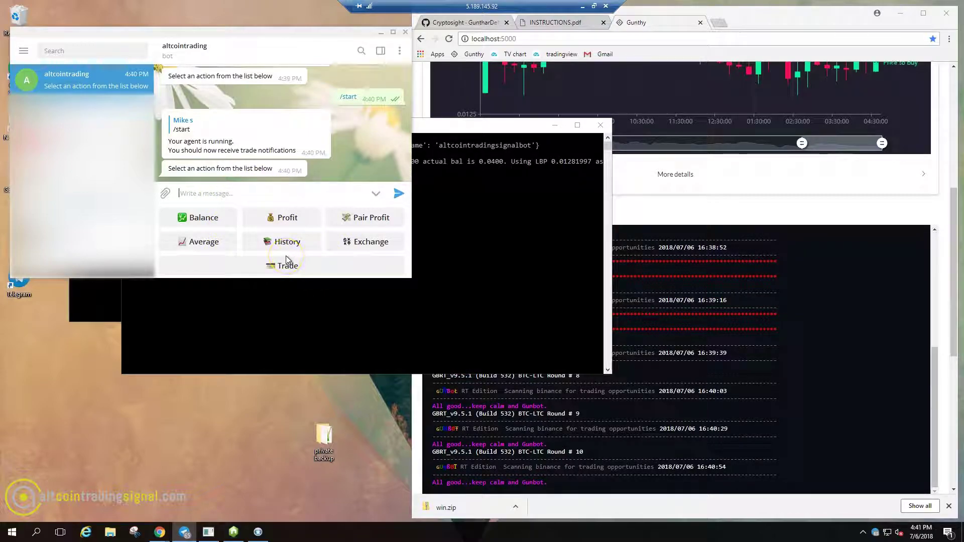
{"action": "left_click", "coordinate": [296, 144]}
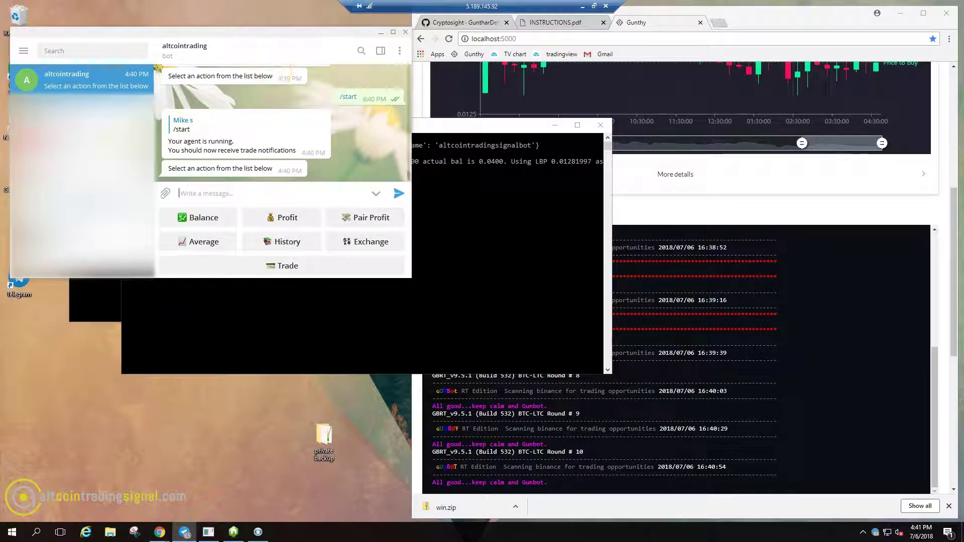
{"action": "left_click", "coordinate": [345, 128]}
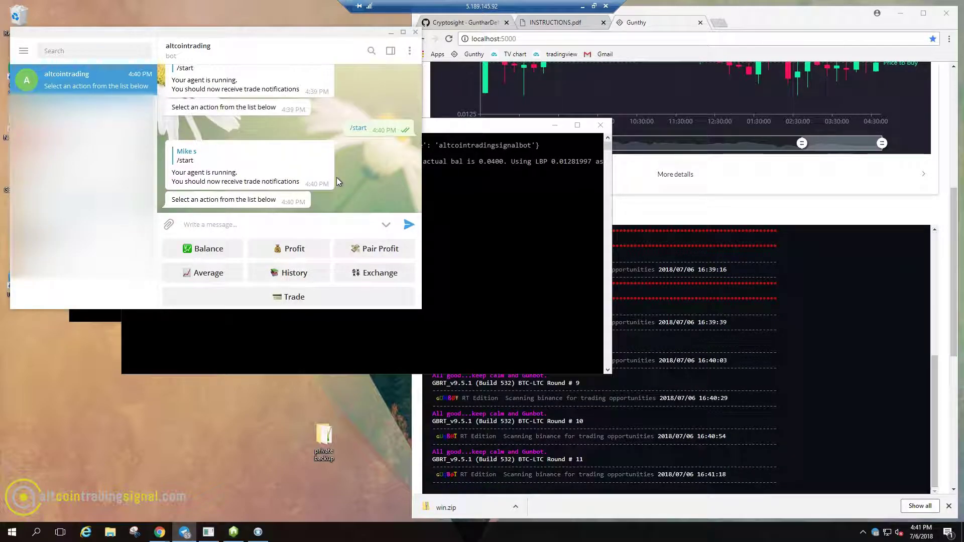
Step: Request the profit from the bot, choose Binance as the exchange to follow, and request its balances
{"action": "left_click", "coordinate": [296, 248]}
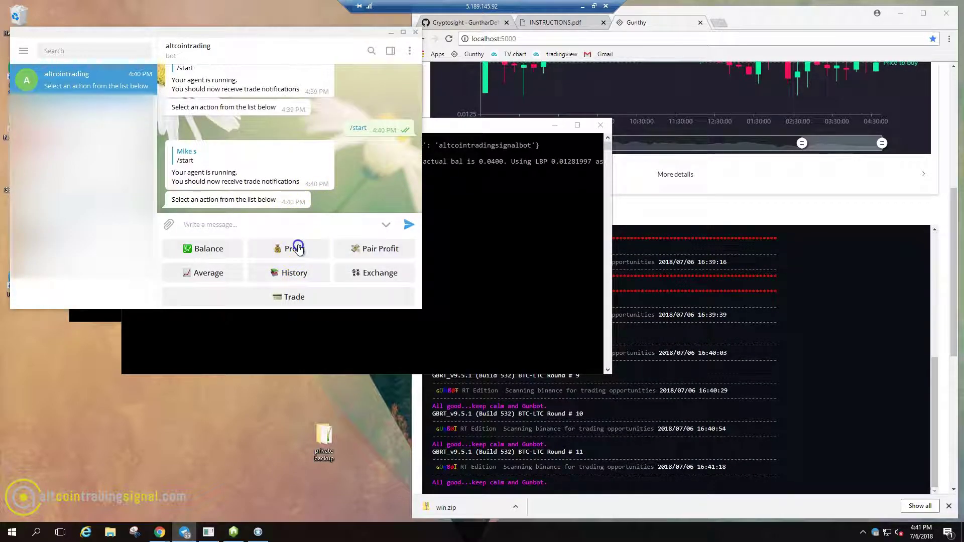
{"action": "left_click", "coordinate": [194, 160]}
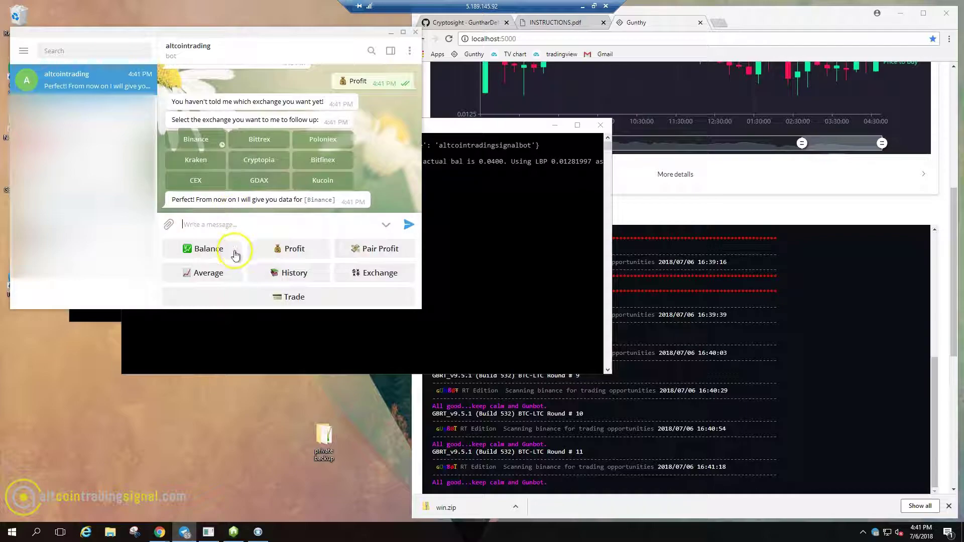
{"action": "left_click", "coordinate": [215, 248]}
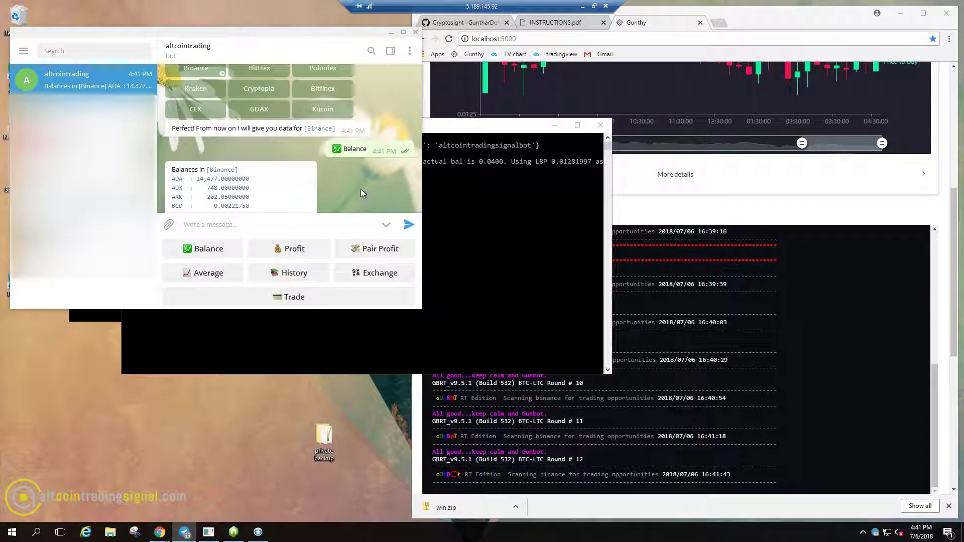
{"action": "left_click", "coordinate": [218, 172]}
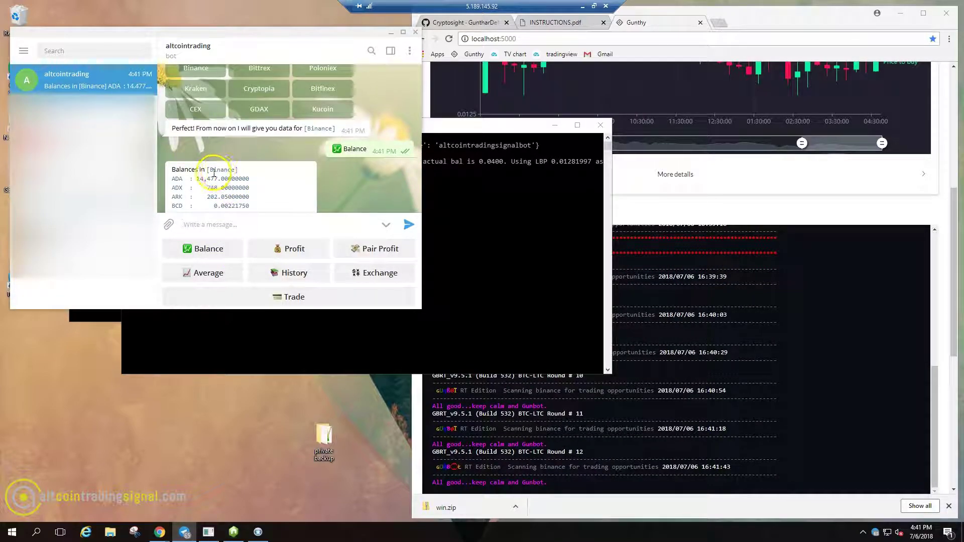